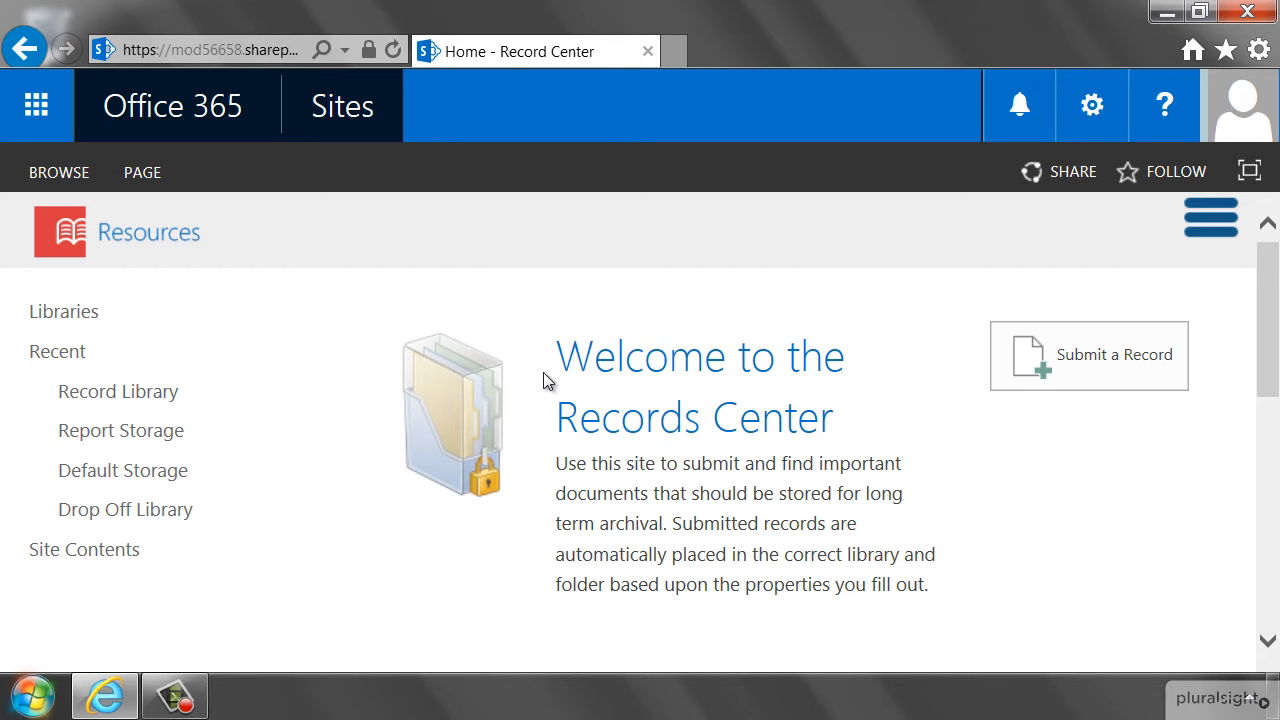
View the Record Library, and open the Record Center site's Content Organizer Rules.
left_click(117, 392)
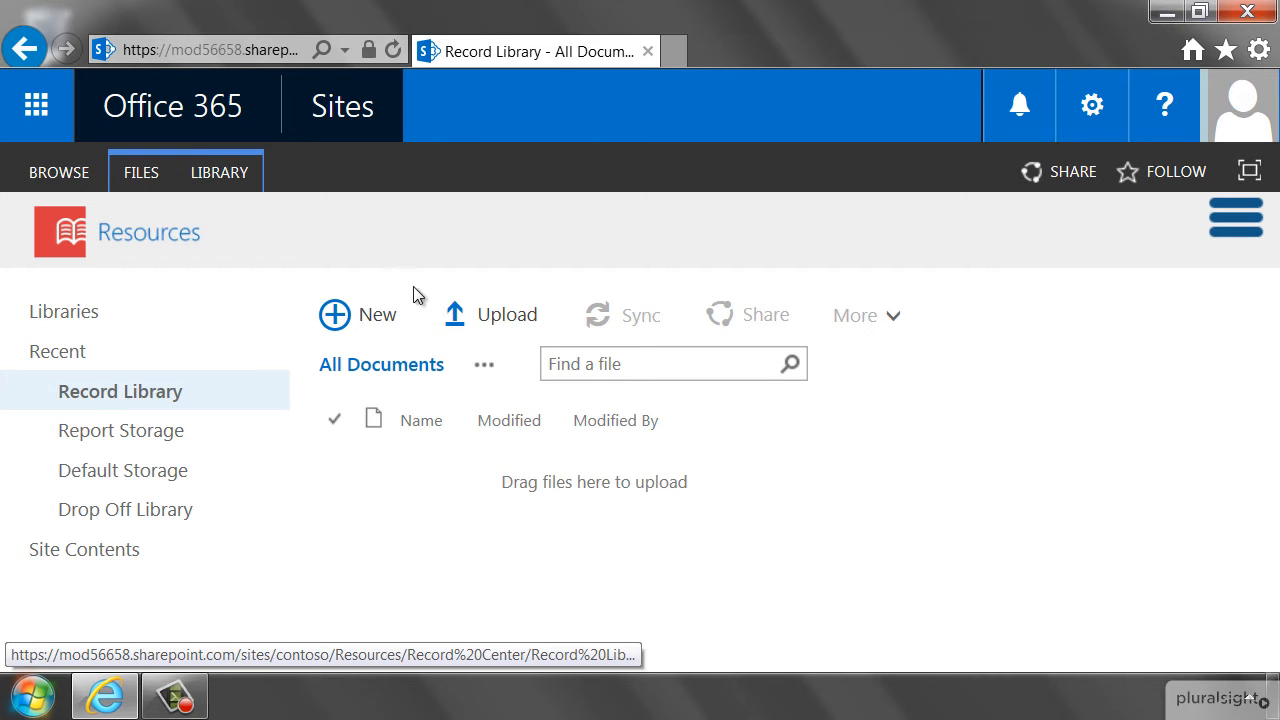
left_click(1085, 129)
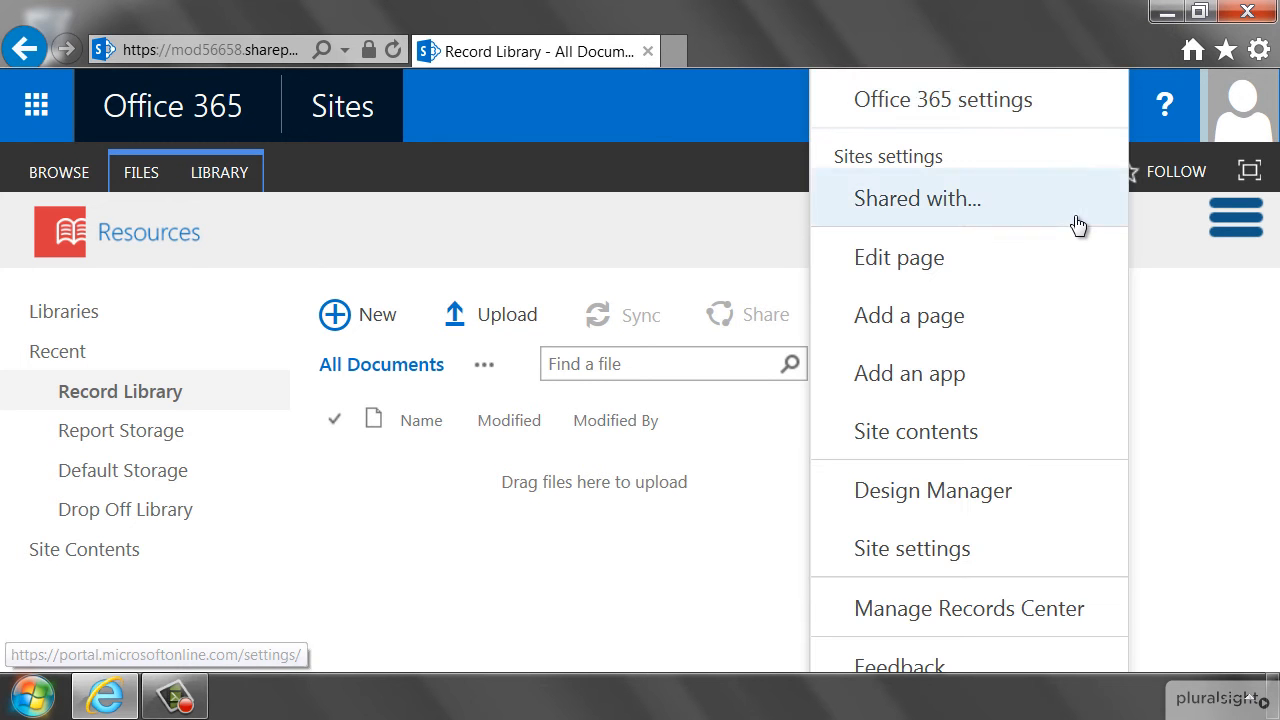
left_click(943, 540)
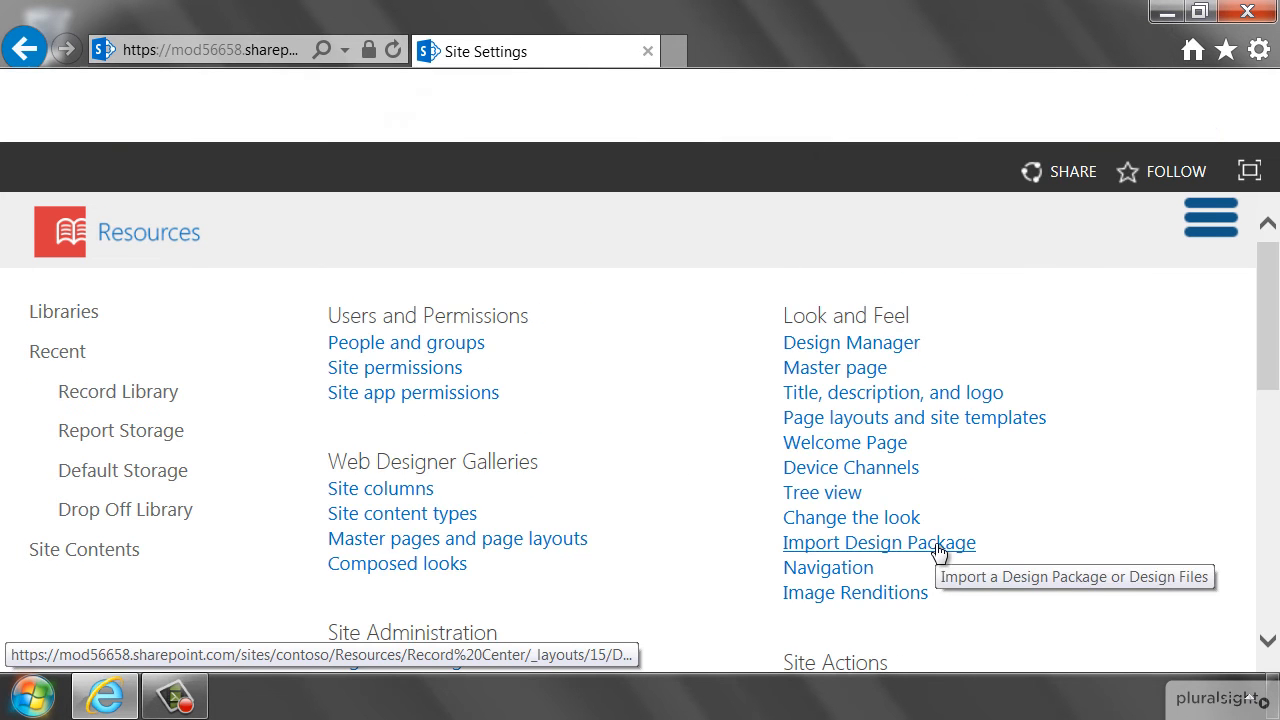
left_click_drag(1263, 372, 1277, 473)
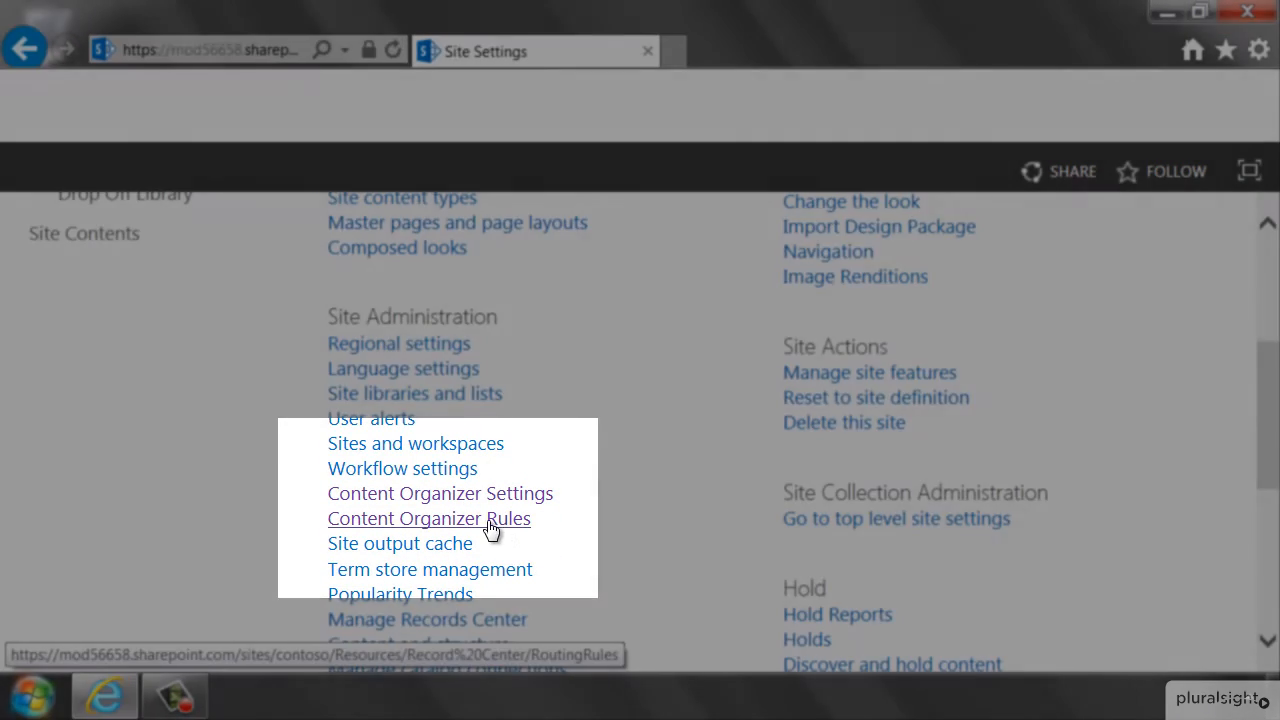
left_click(487, 520)
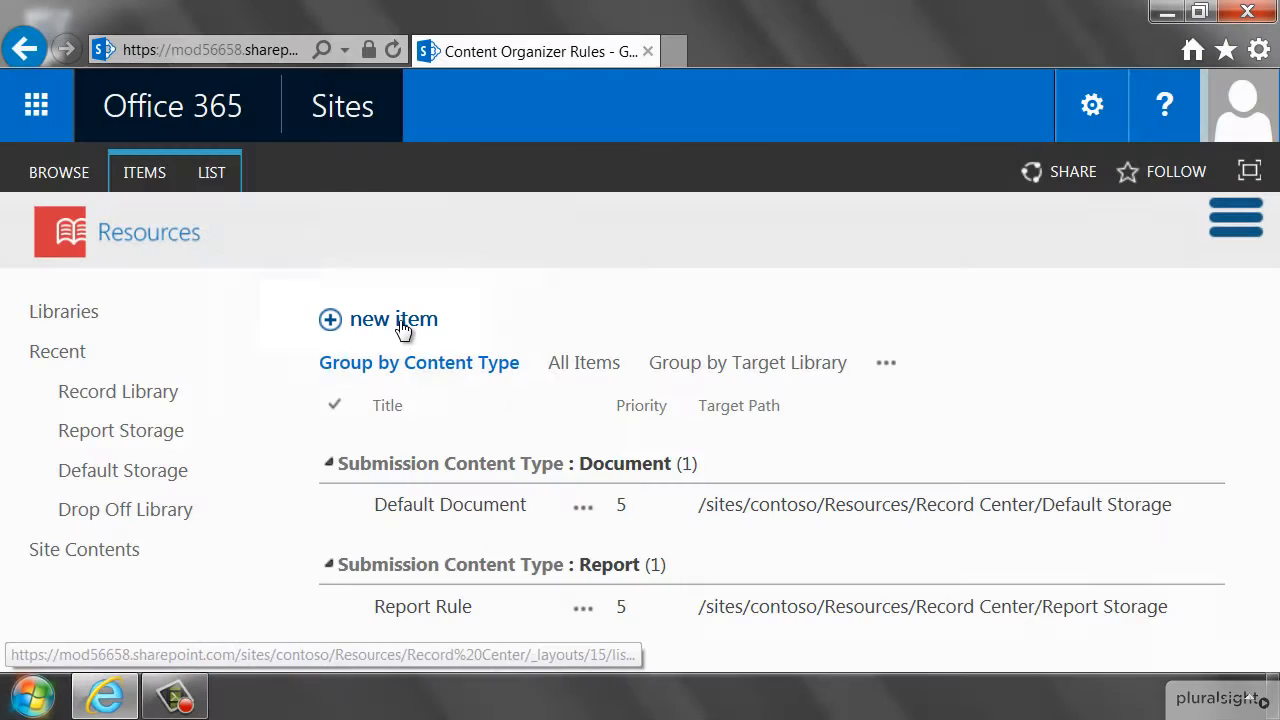
Create a rule named IR Document for the IR Document content type in the IR Content Types group.
left_click(400, 325)
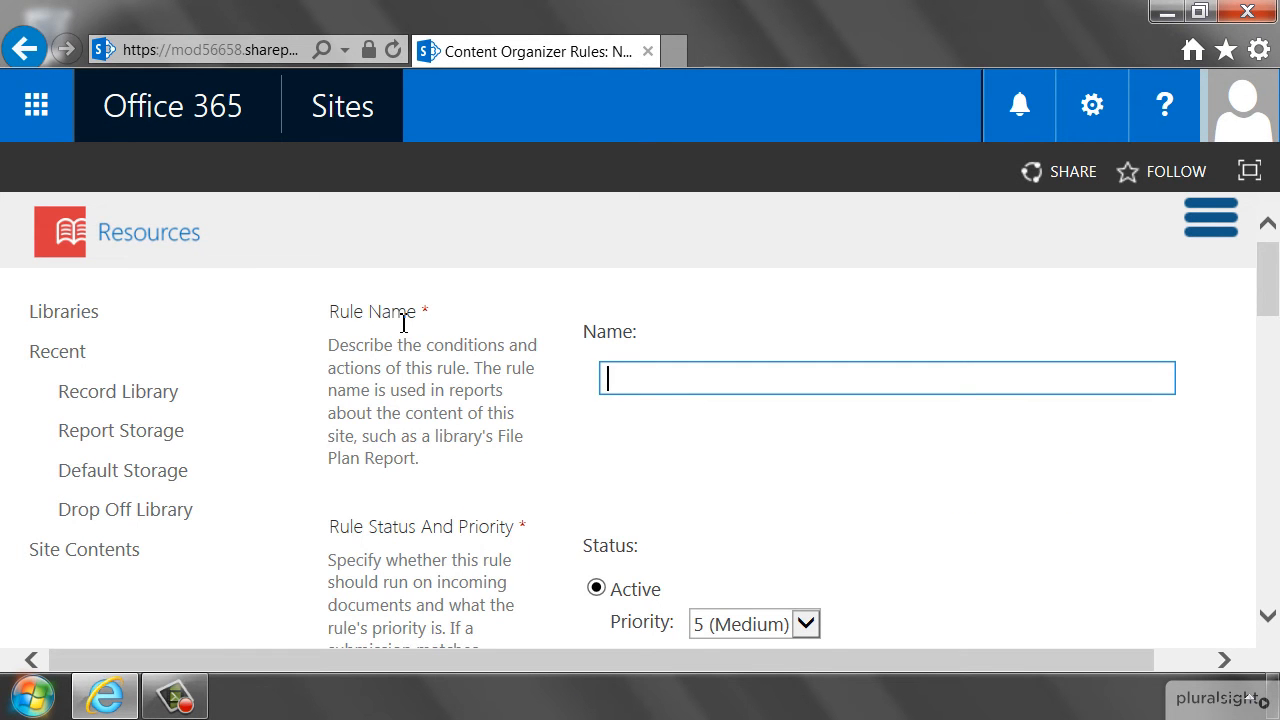
type("IR Document")
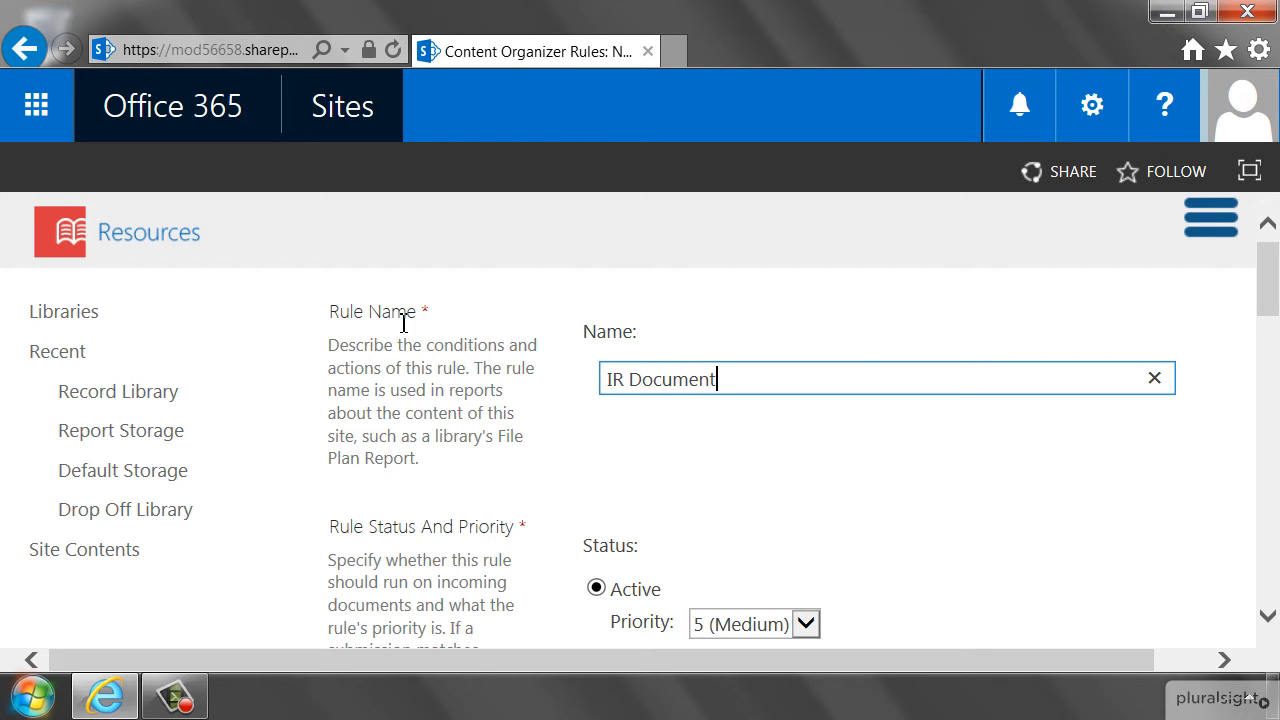
left_click_drag(1270, 273, 1275, 365)
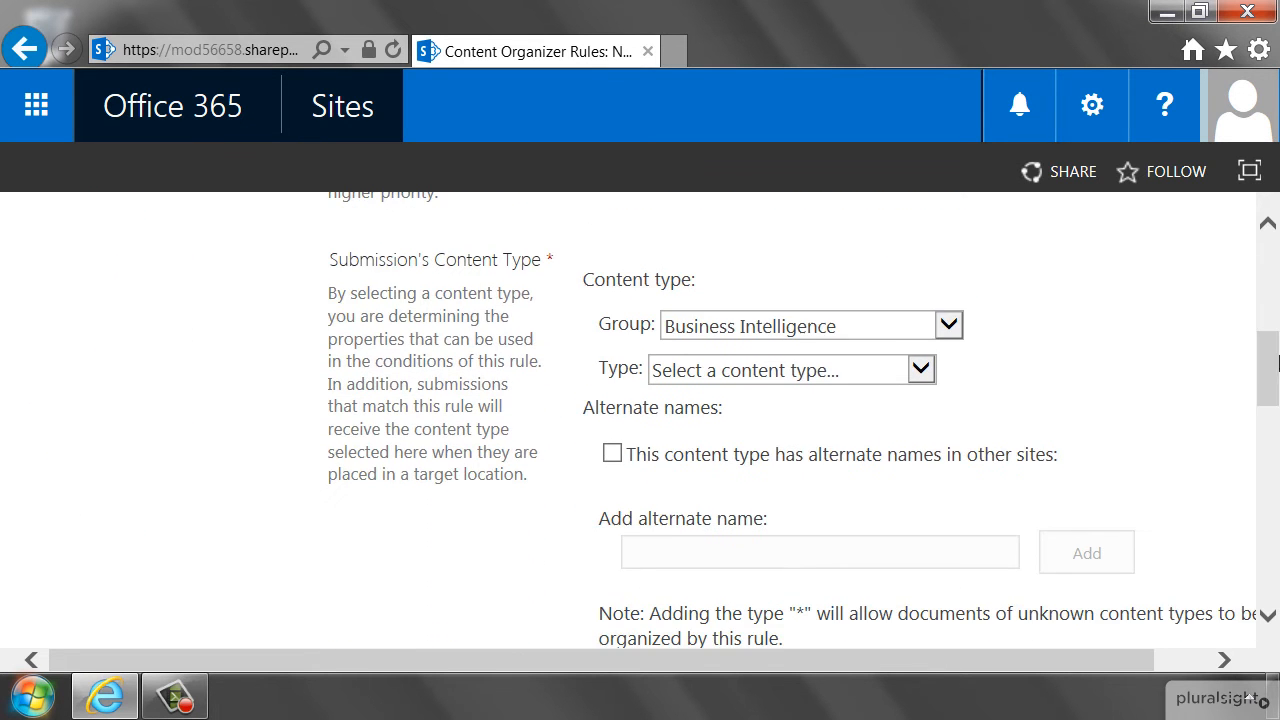
left_click(950, 326)
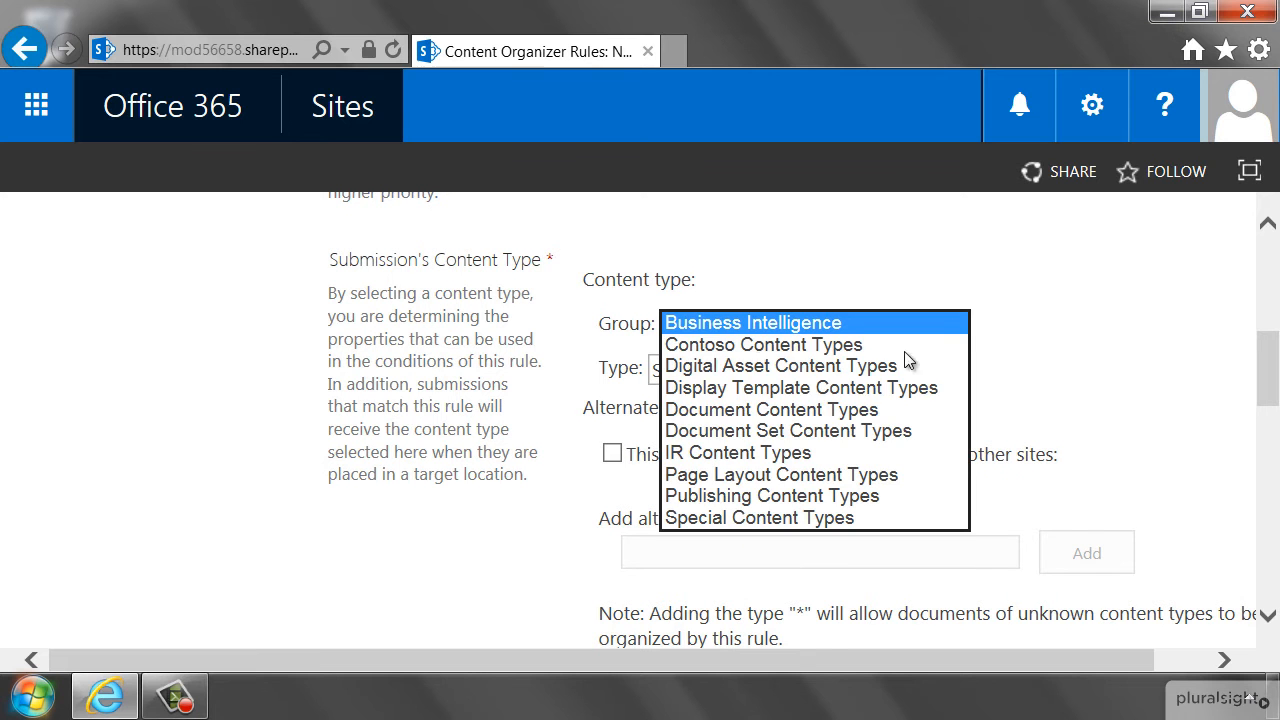
left_click(813, 452)
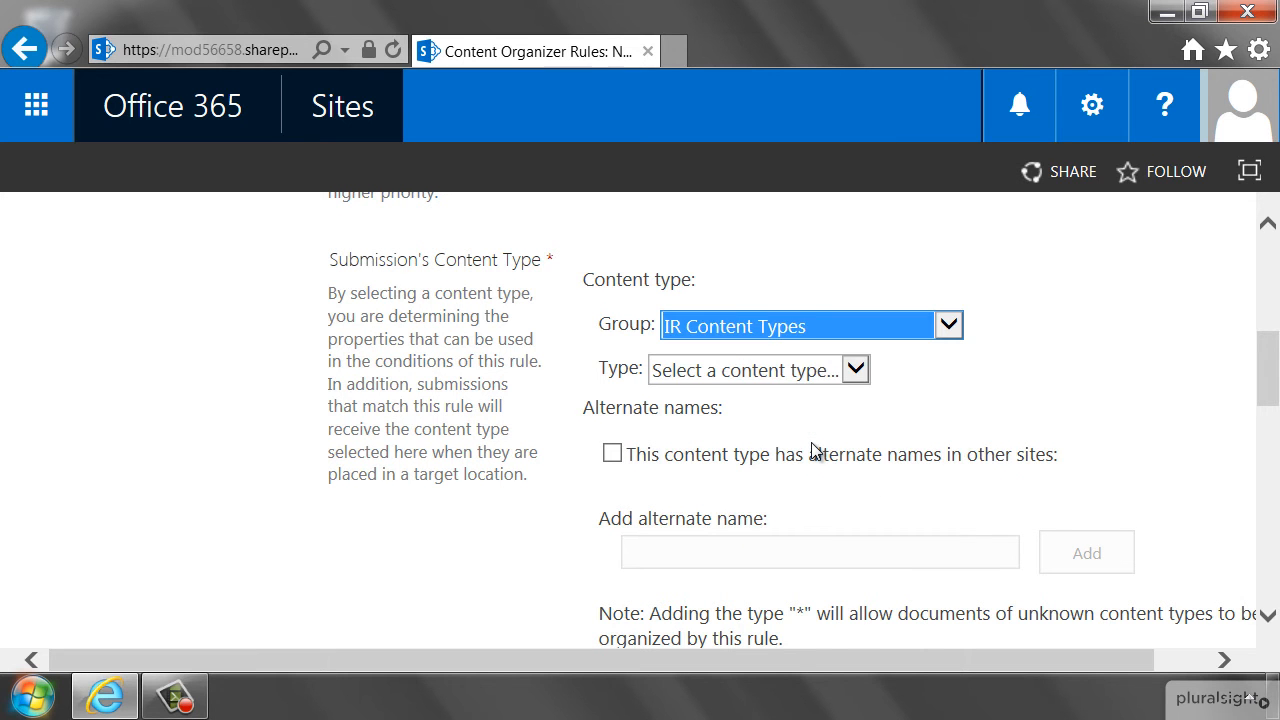
left_click(856, 369)
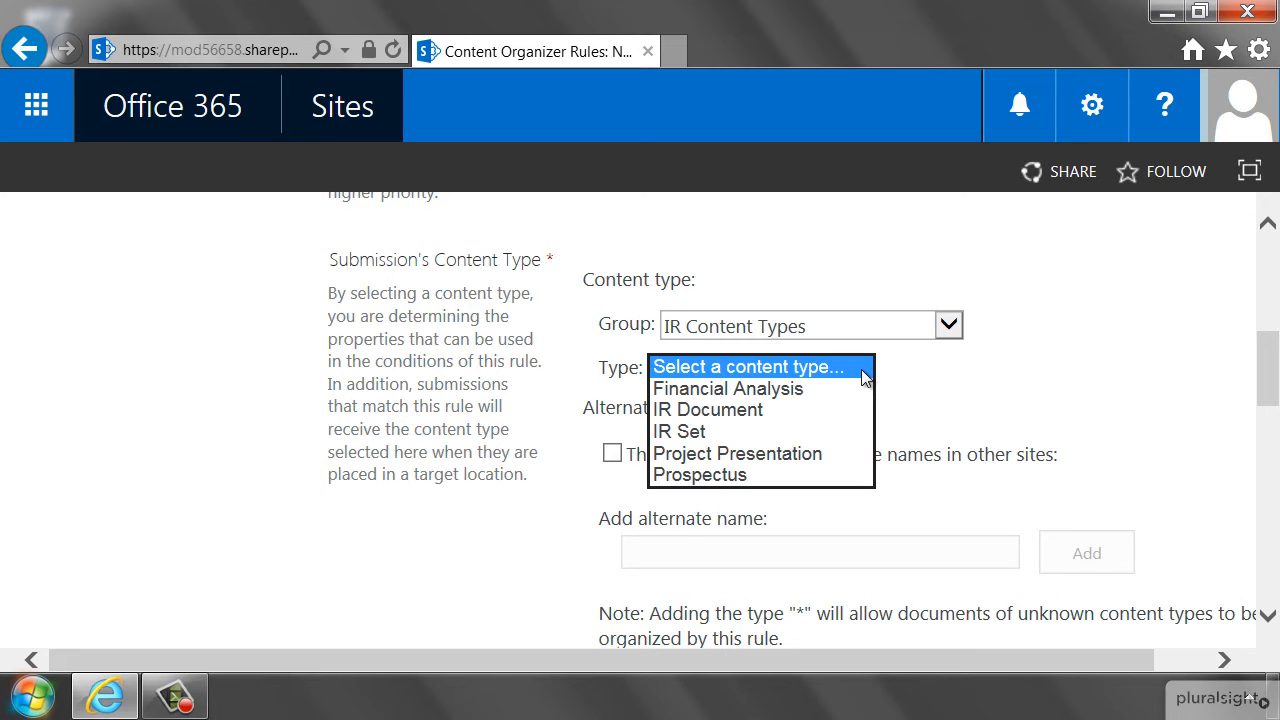
left_click(762, 408)
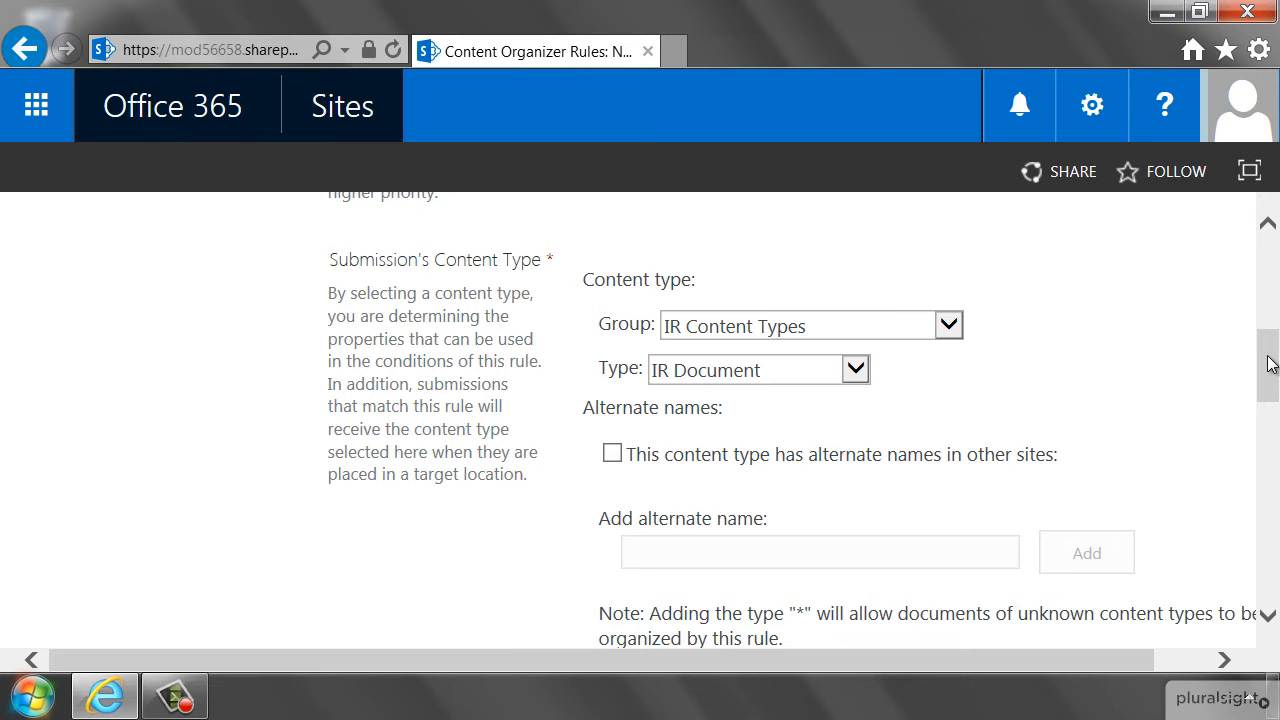
Add a second rule condition requiring VTeamDepartment to be equal to Legal.
left_click_drag(1270, 363, 1276, 462)
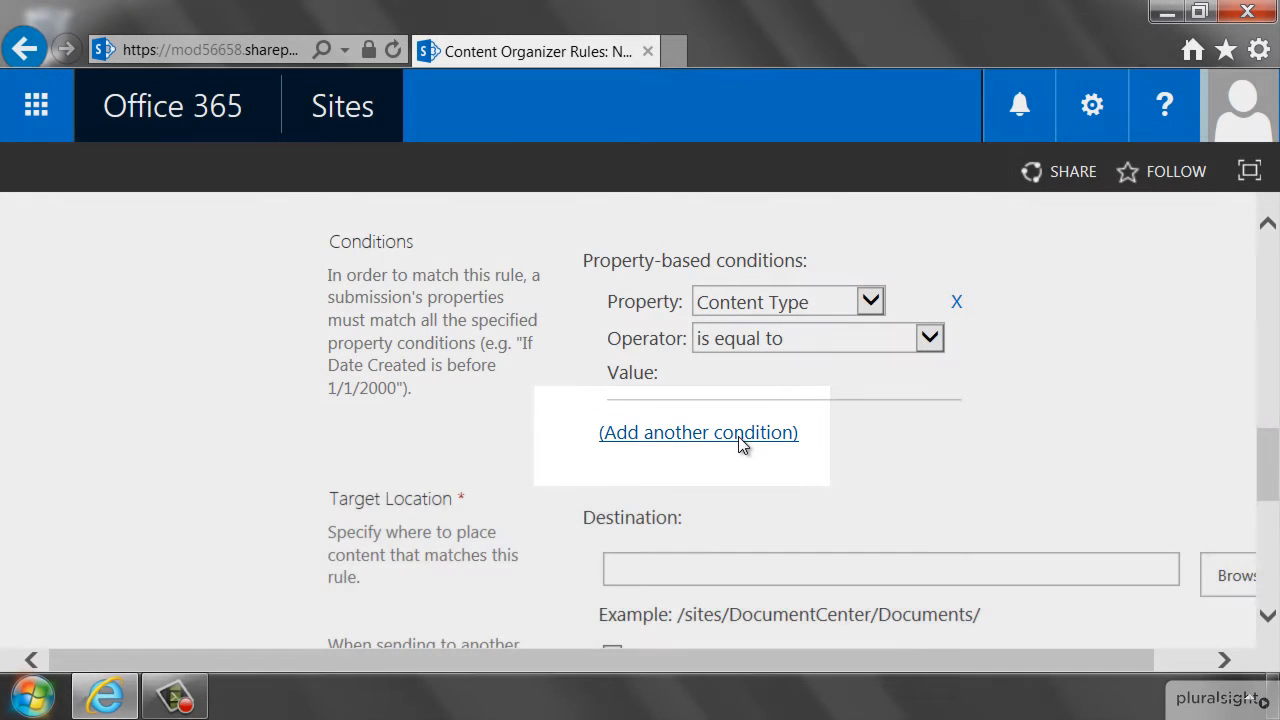
left_click(740, 436)
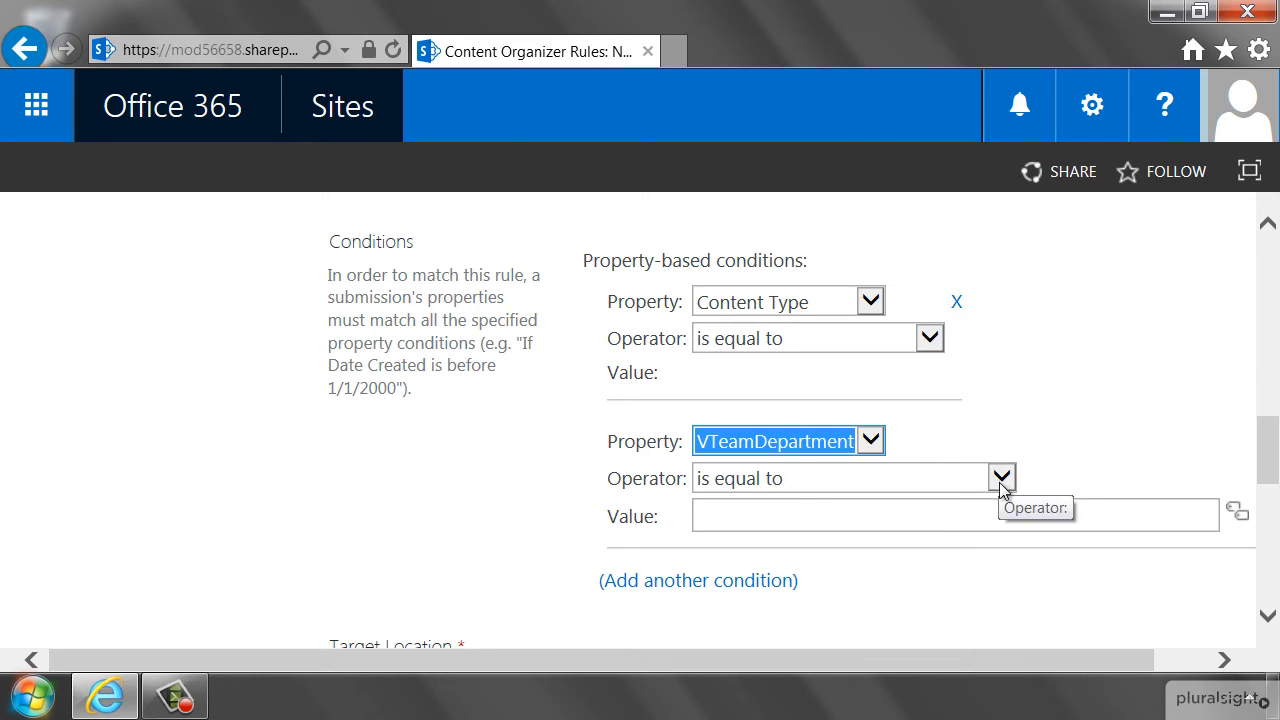
left_click(1237, 511)
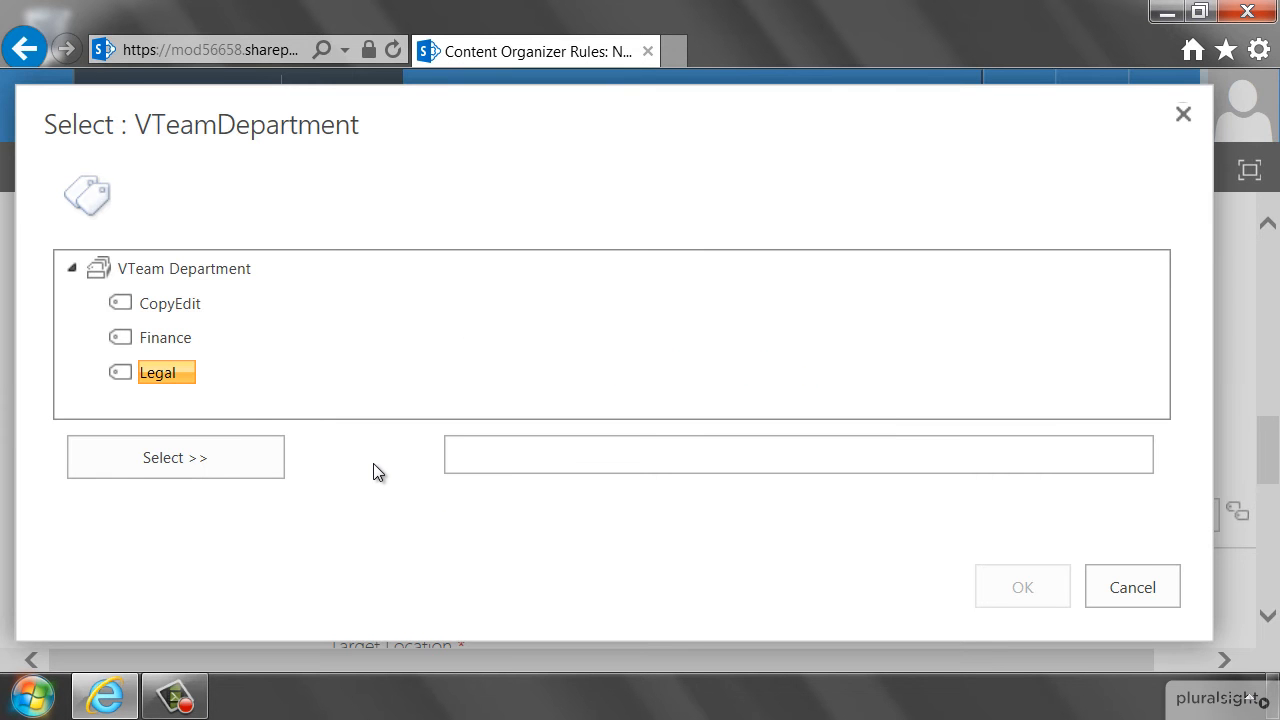
left_click(175, 457)
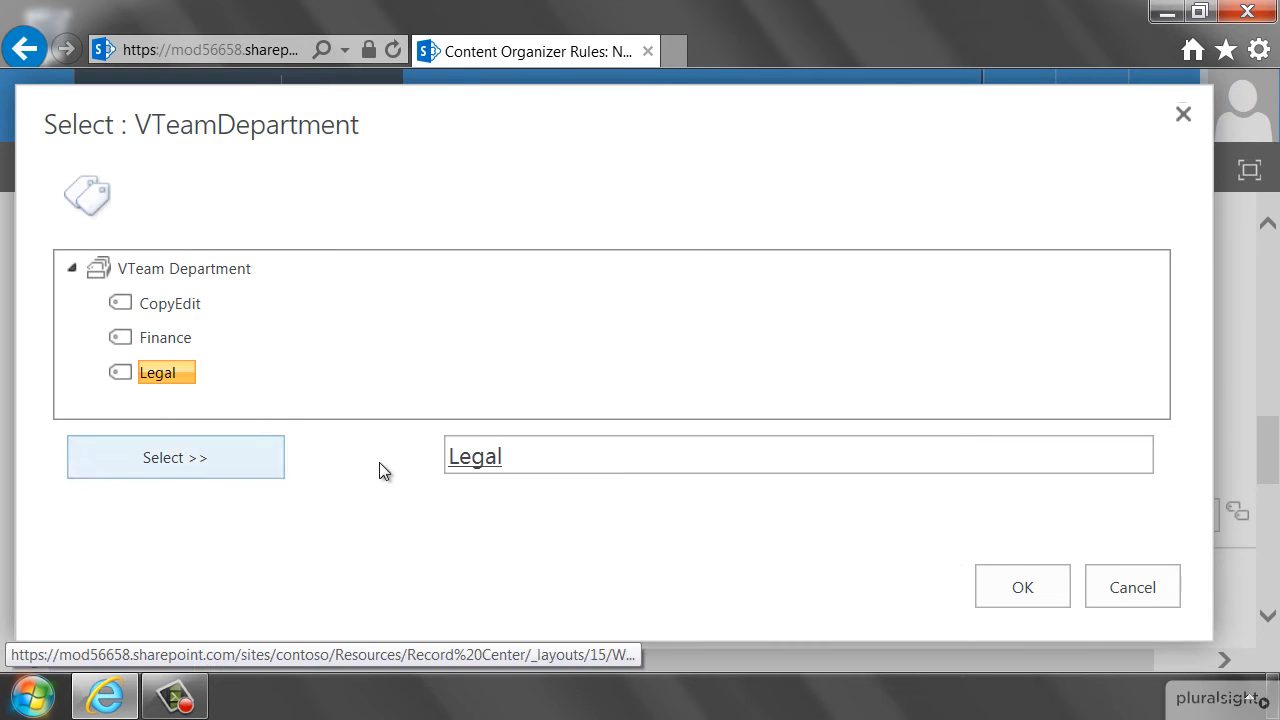
left_click(1029, 573)
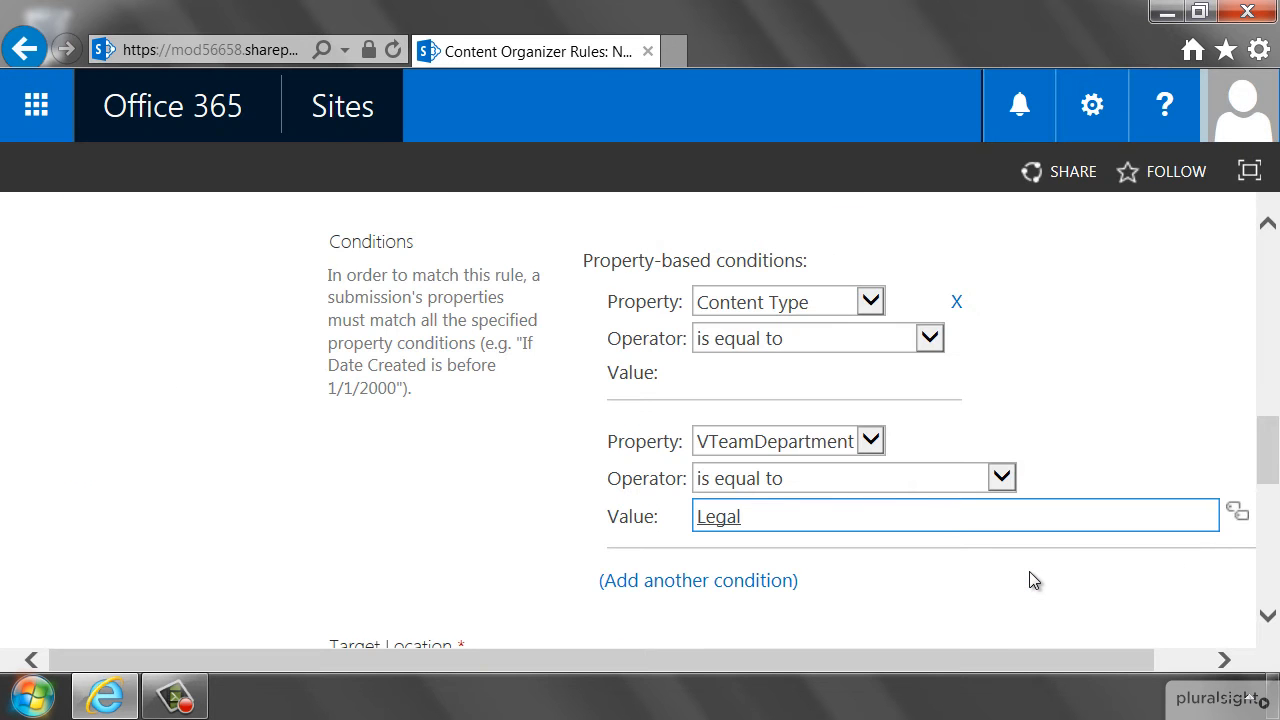
Set the rule's target location to the Record Center's Record Library and save the rule.
scroll(1273, 489, "down", 1)
left_click_drag(1273, 489, 1275, 536)
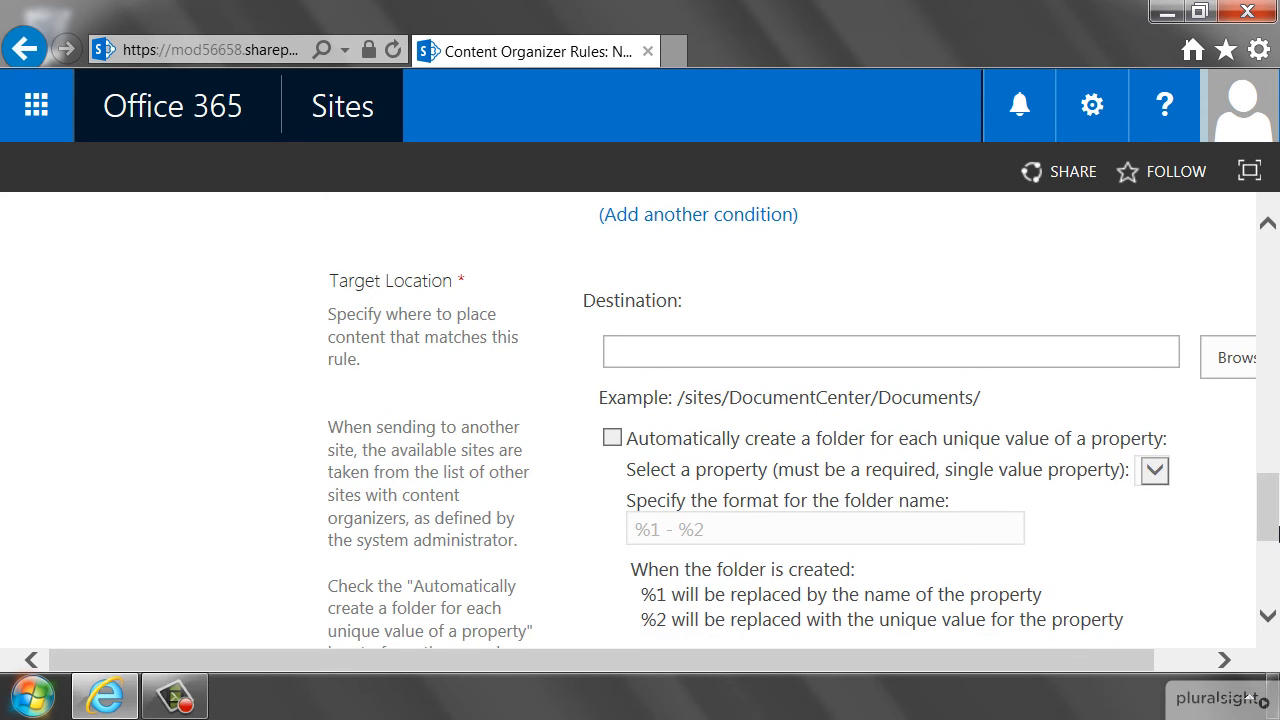
left_click_drag(1050, 664, 1102, 666)
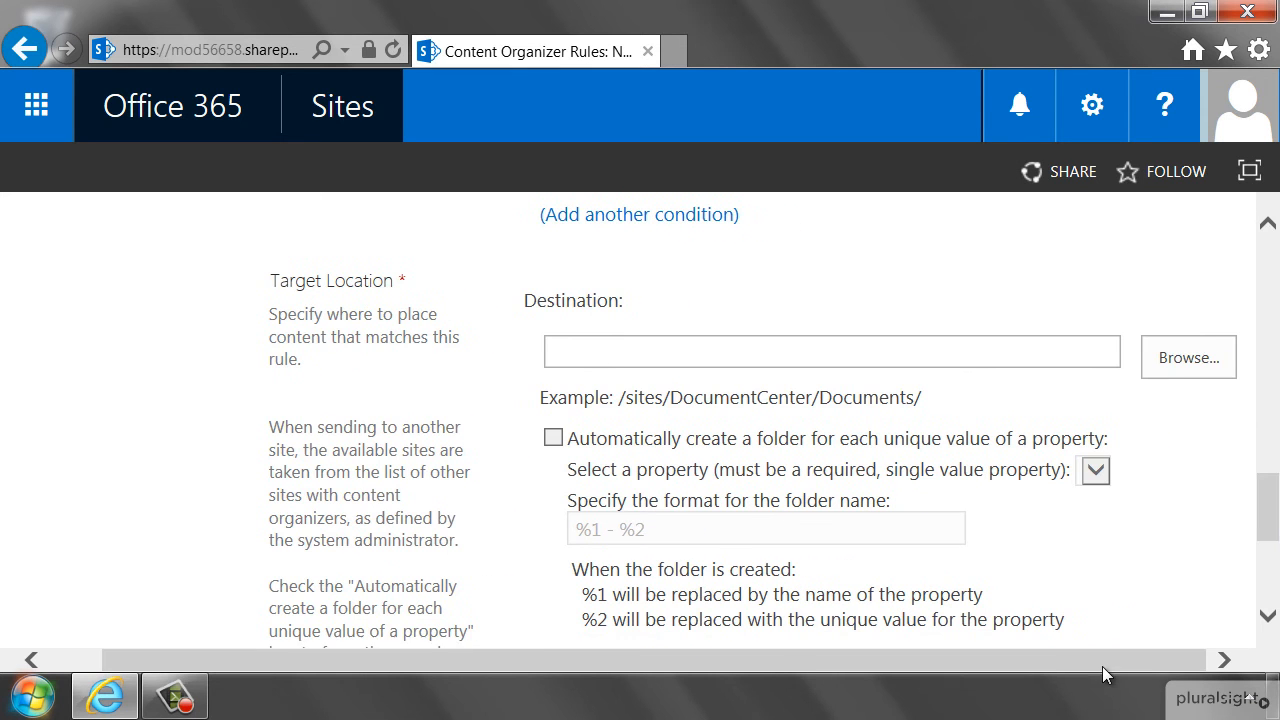
left_click(1186, 359)
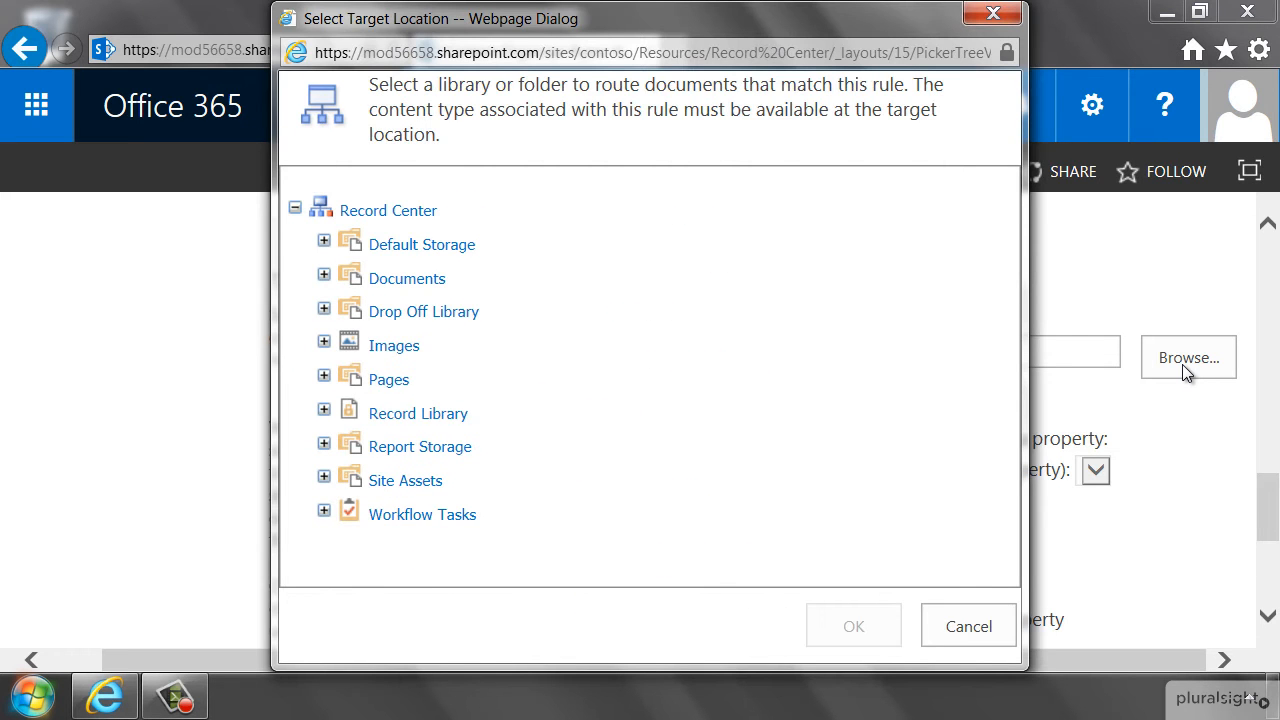
left_click(420, 418)
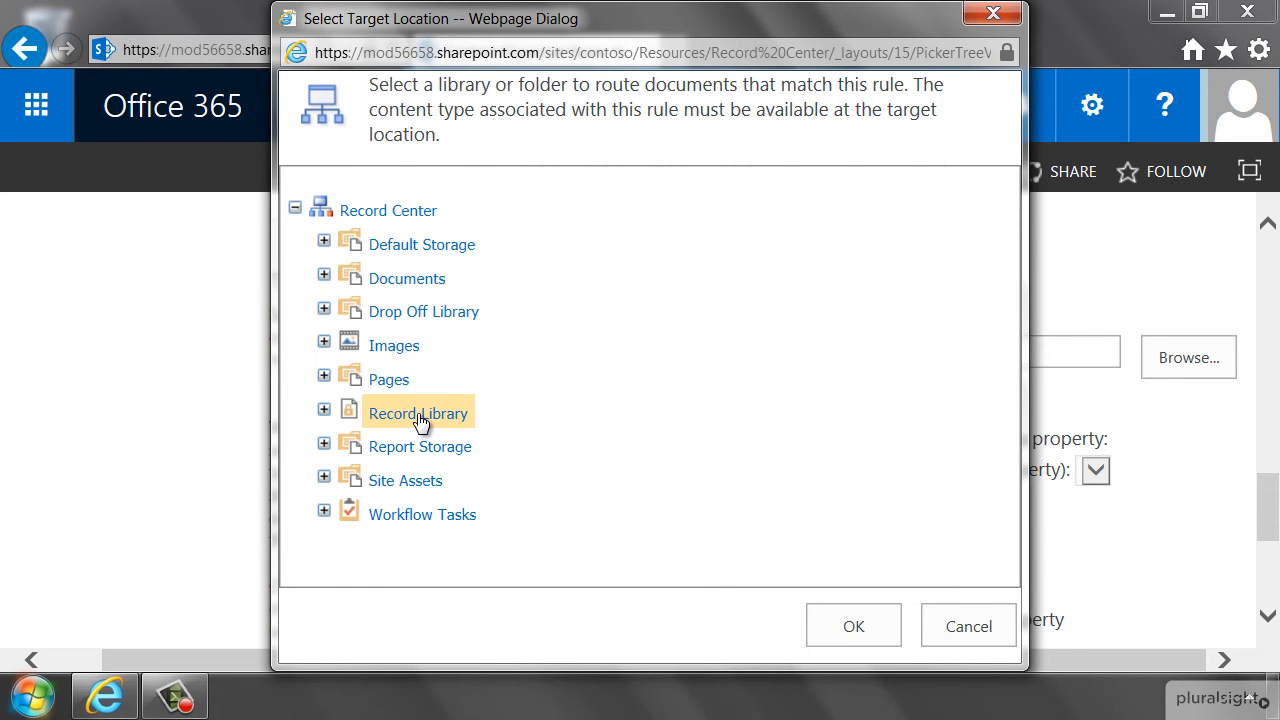
left_click(832, 624)
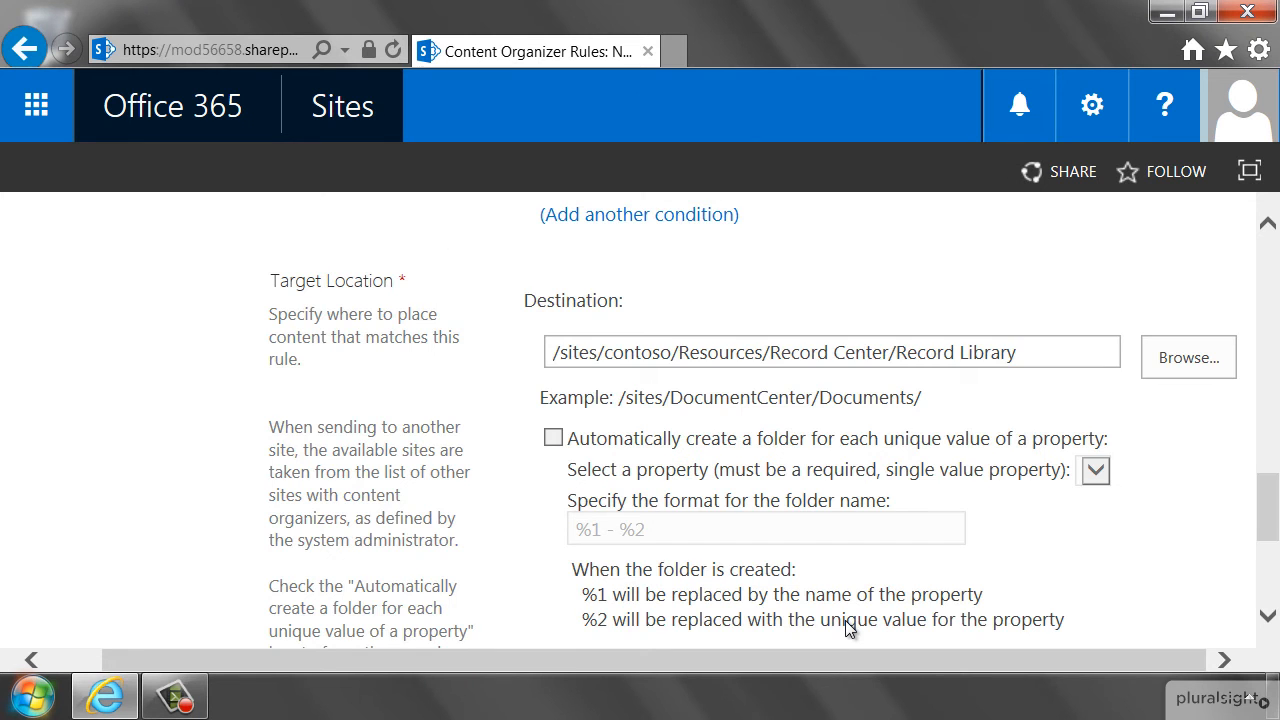
left_click_drag(1266, 514, 1266, 563)
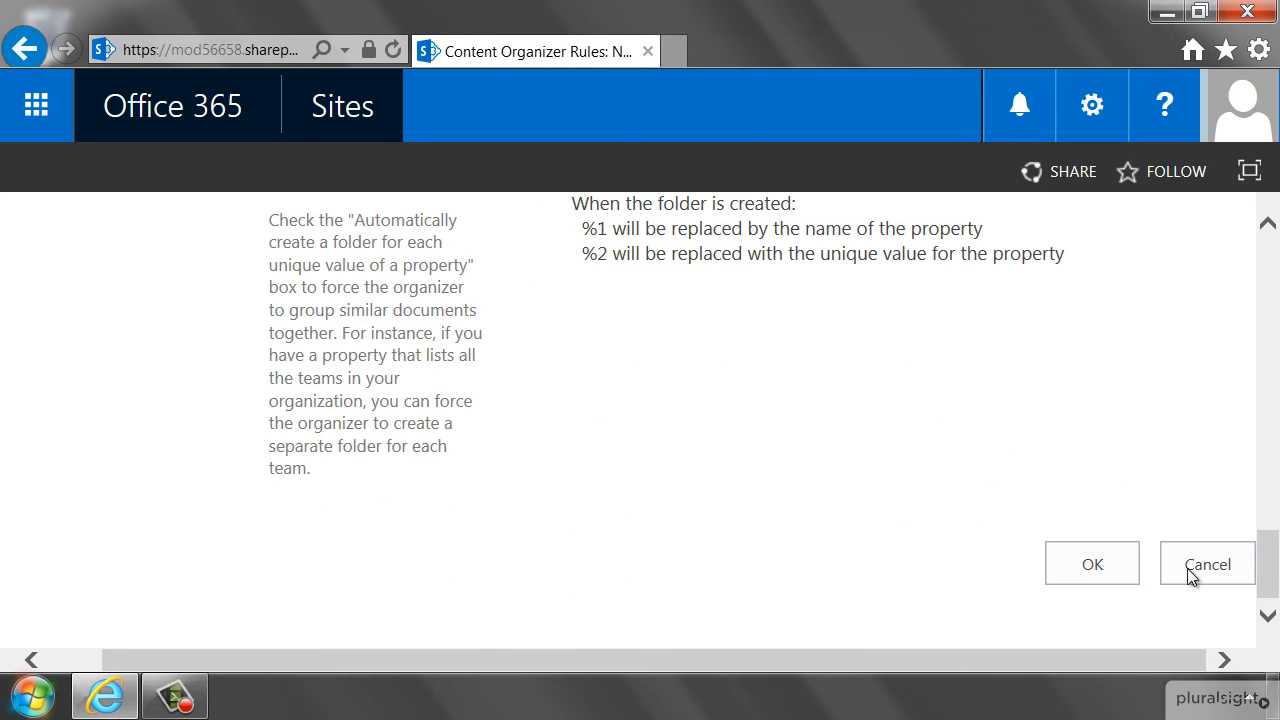
left_click(1115, 568)
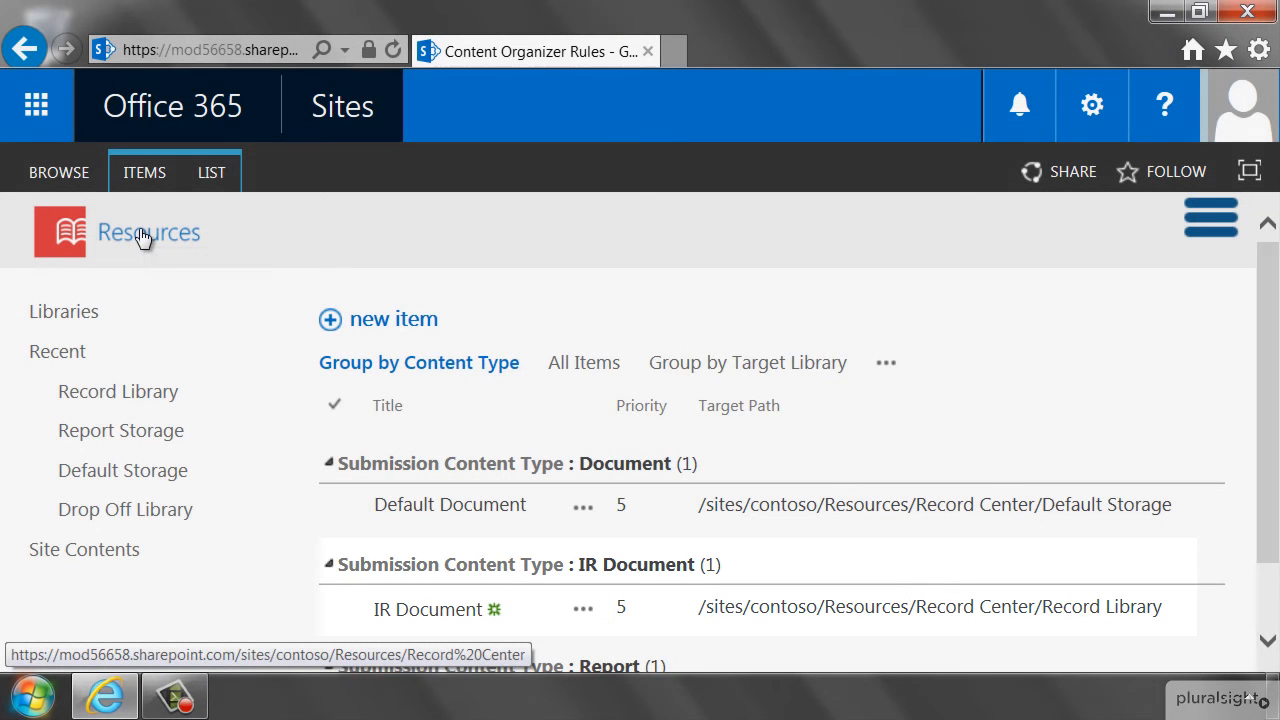
Start a record submission from the Record Center home page and upload IR Document.xlsx.
left_click(143, 234)
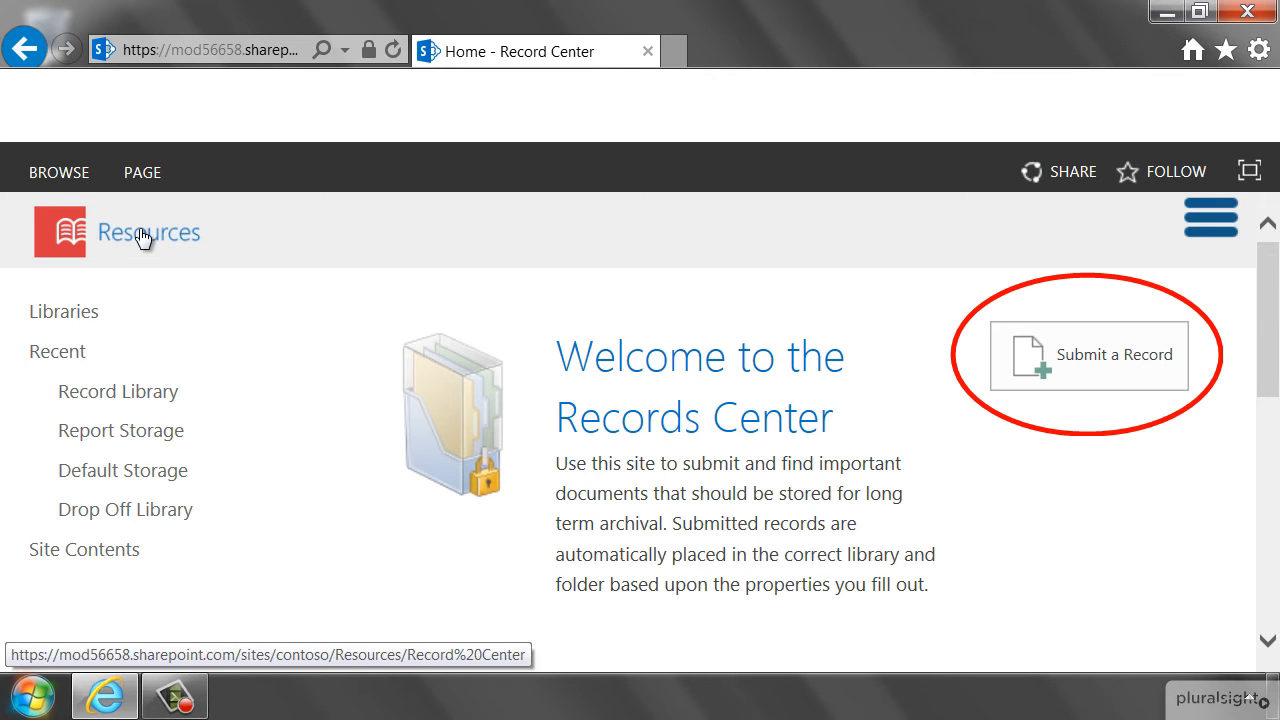
left_click(1100, 360)
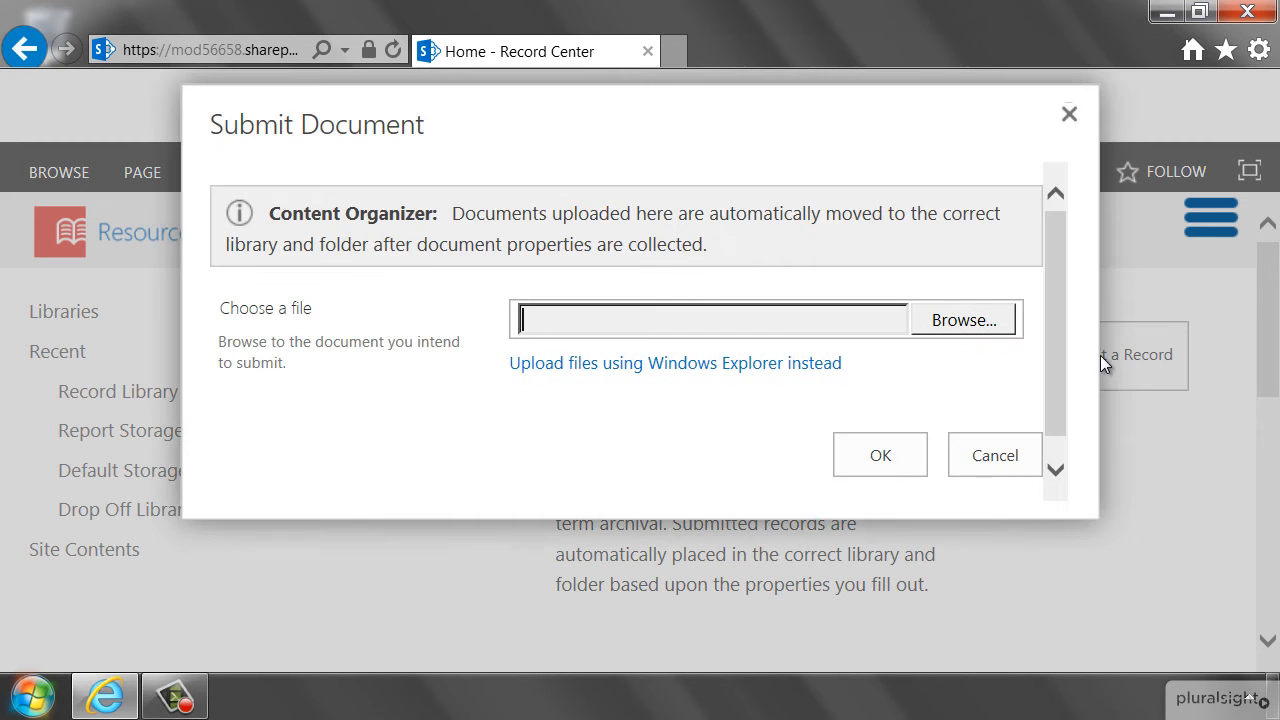
left_click(978, 320)
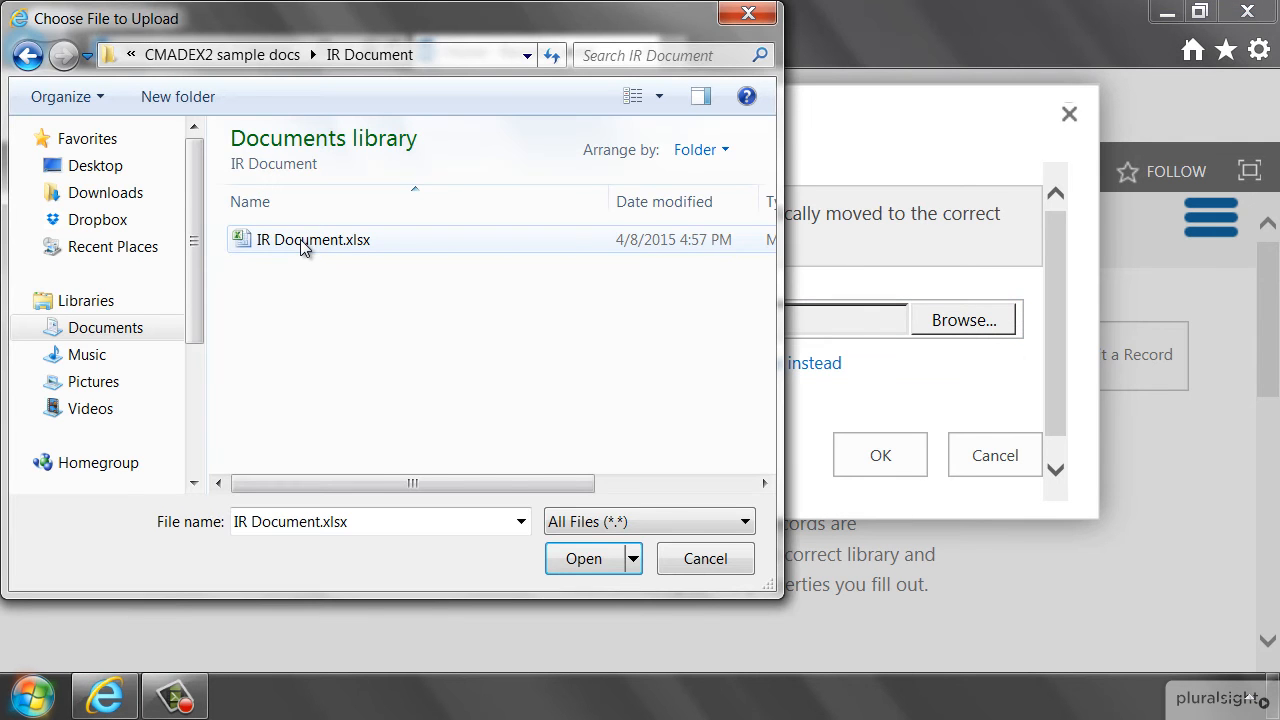
left_click(352, 244)
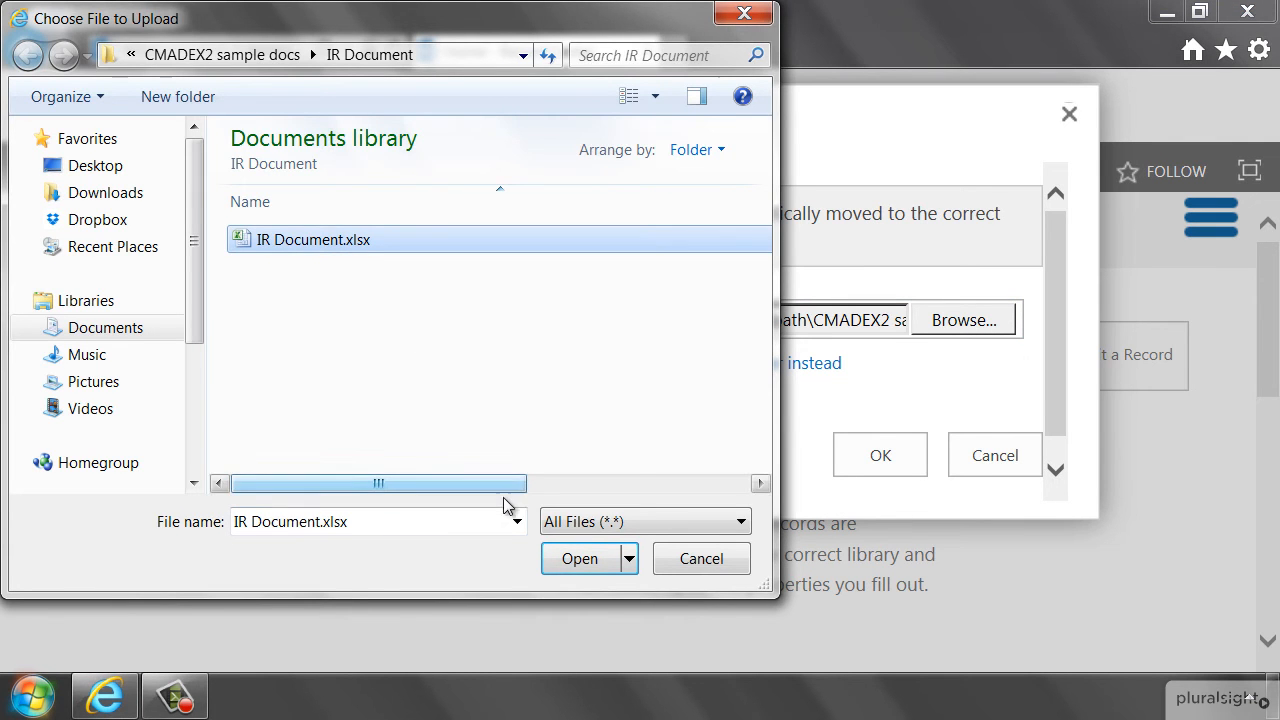
left_click(575, 562)
left_click(866, 460)
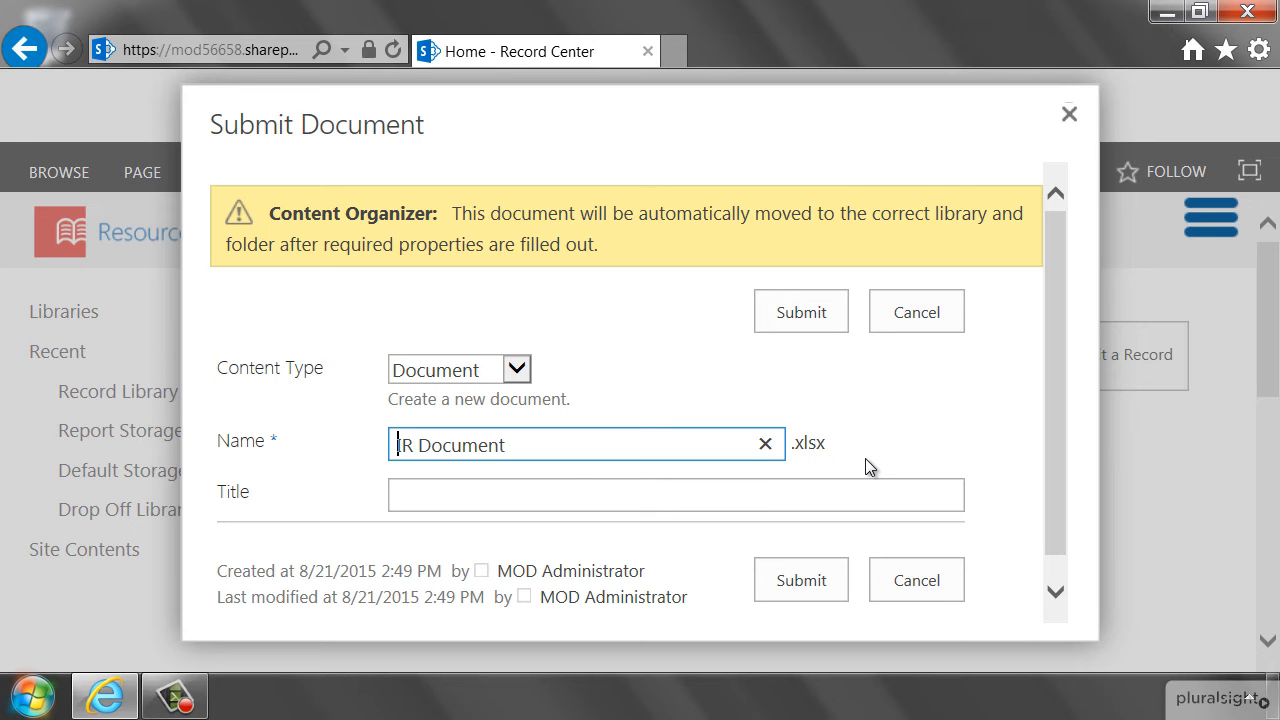
Submit the uploaded document with the content type IR Document and VTeamDepartment set to Legal.
left_click(517, 369)
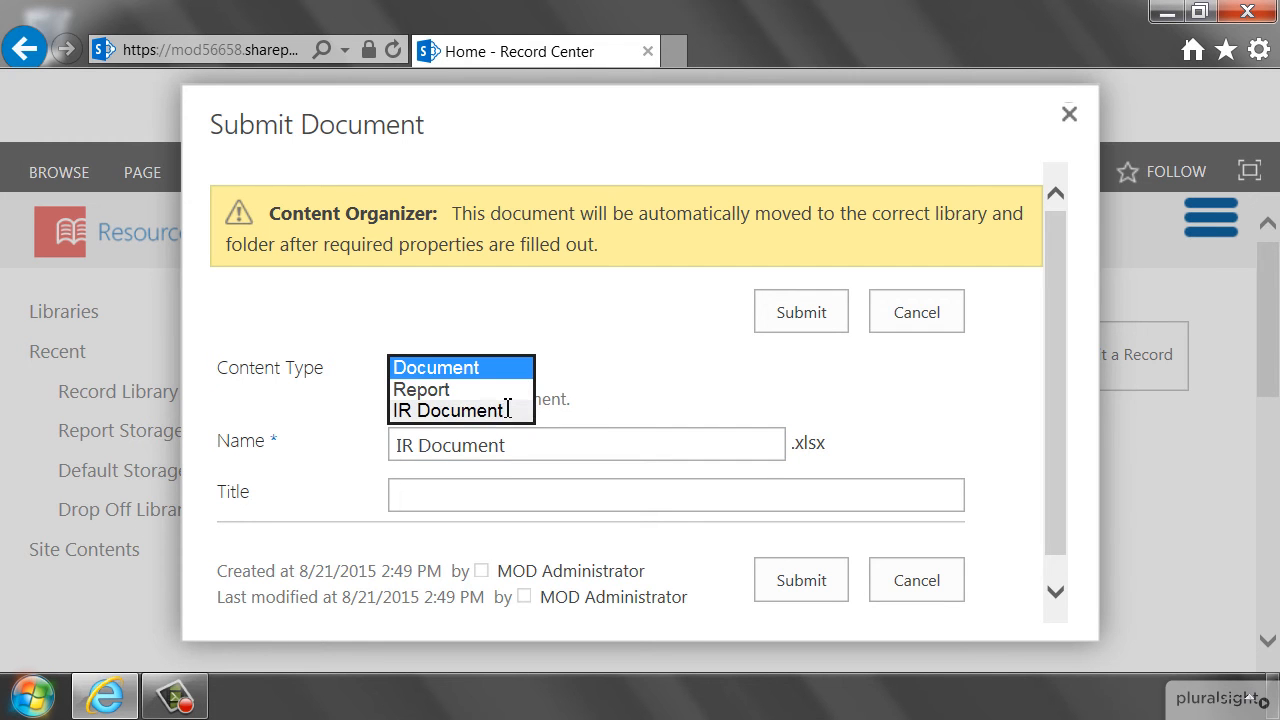
left_click(507, 409)
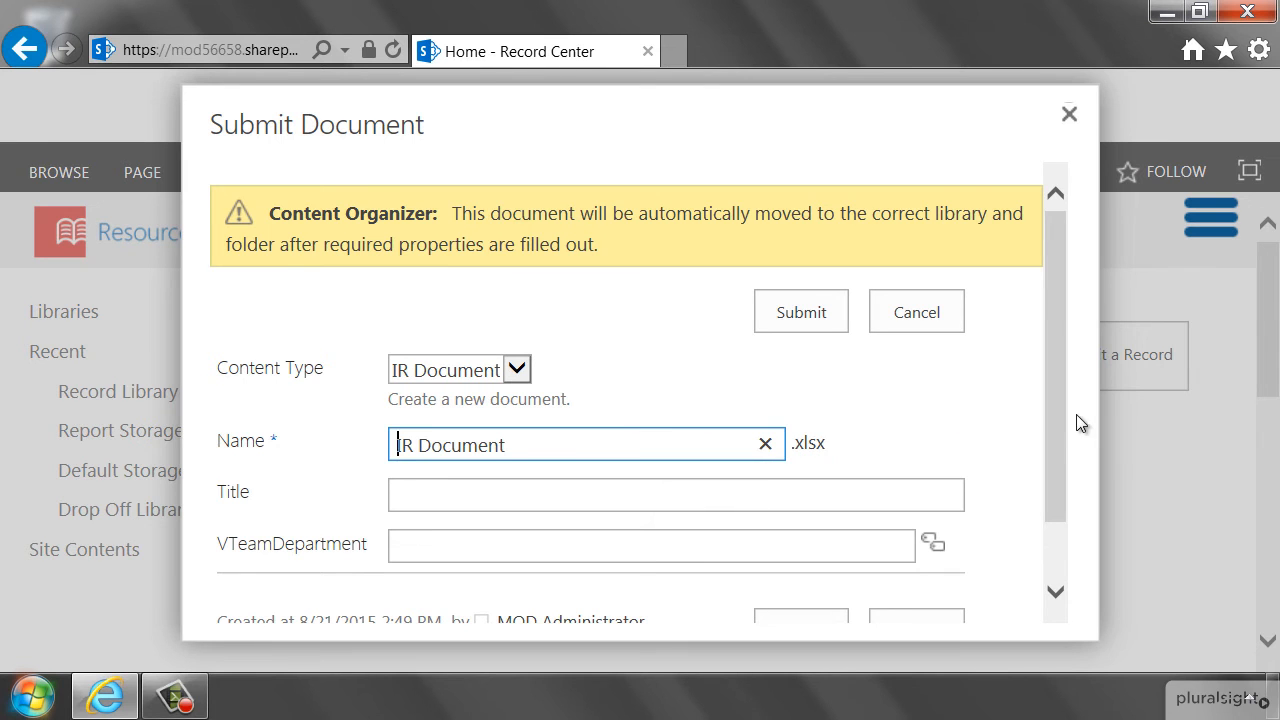
left_click_drag(1058, 413, 1071, 494)
left_click(857, 471)
type("Legal")
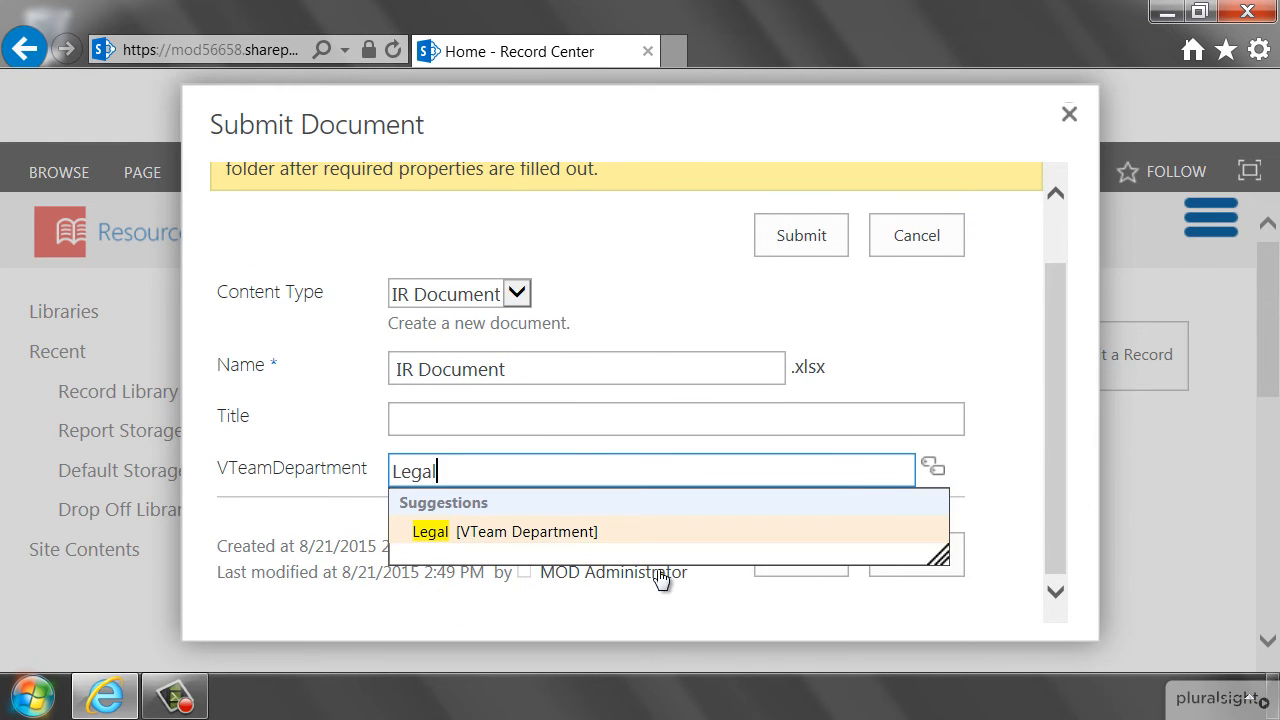
left_click(590, 533)
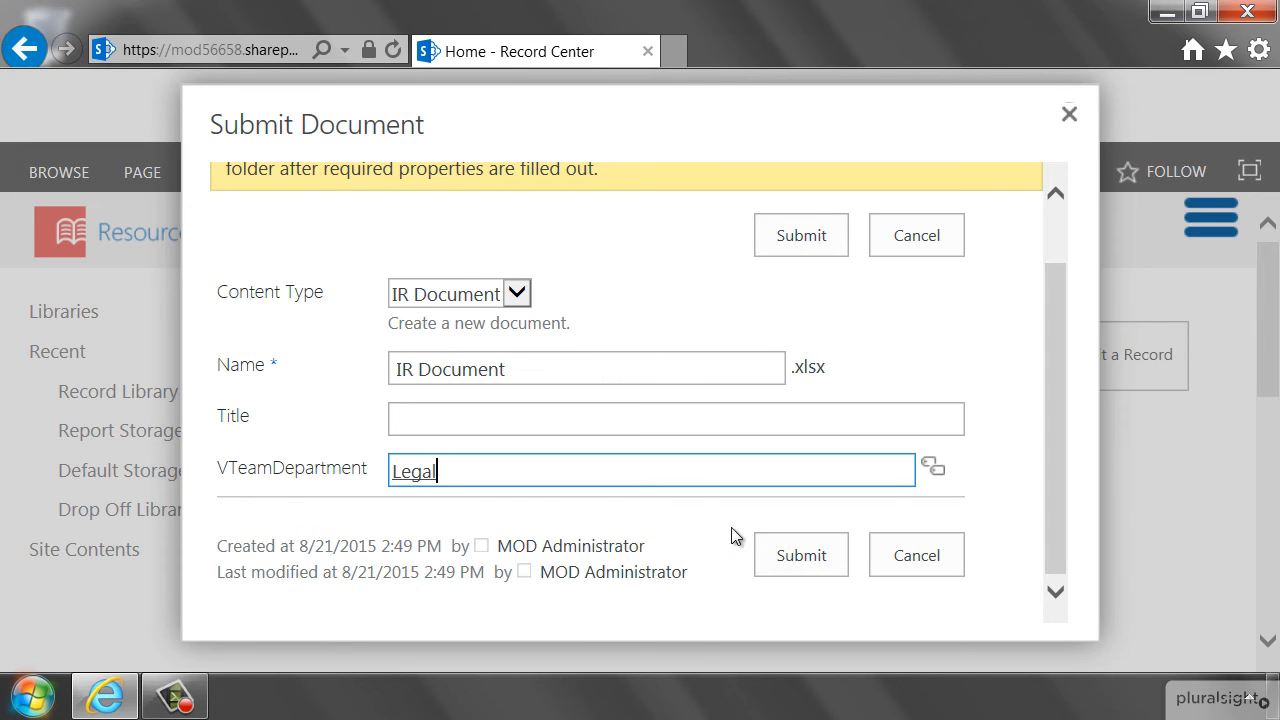
left_click(792, 556)
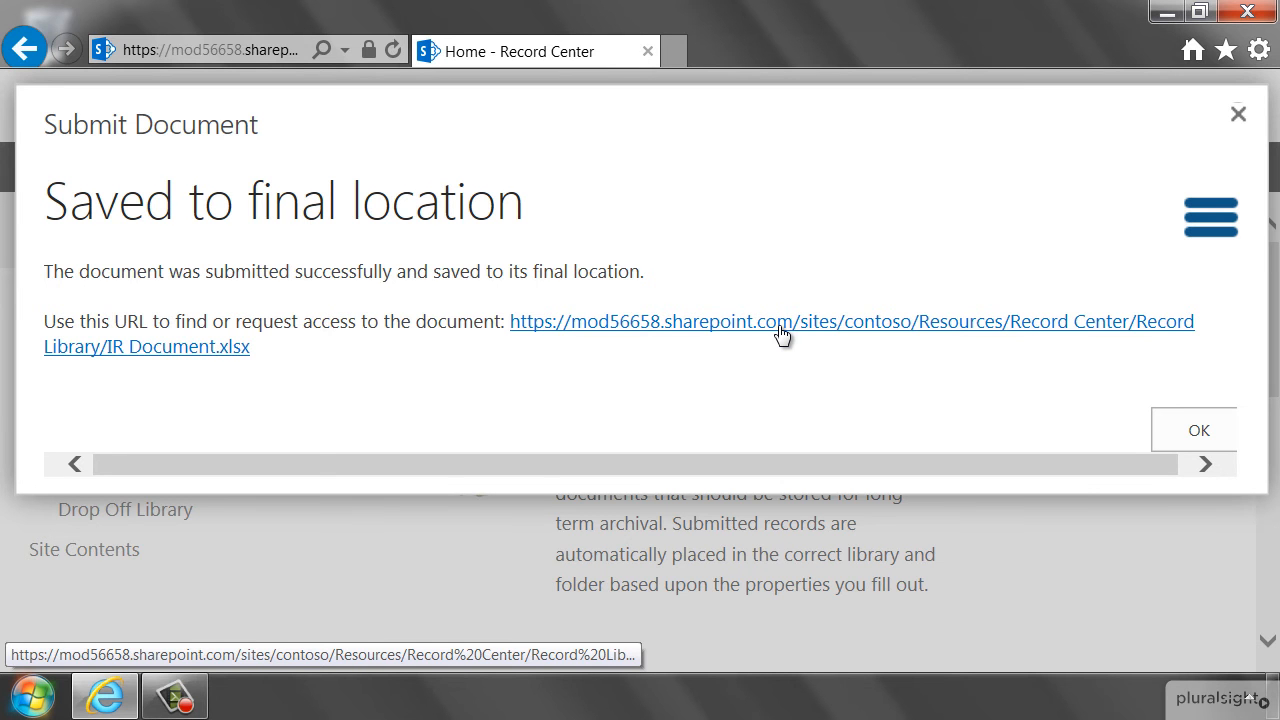
left_click(1203, 431)
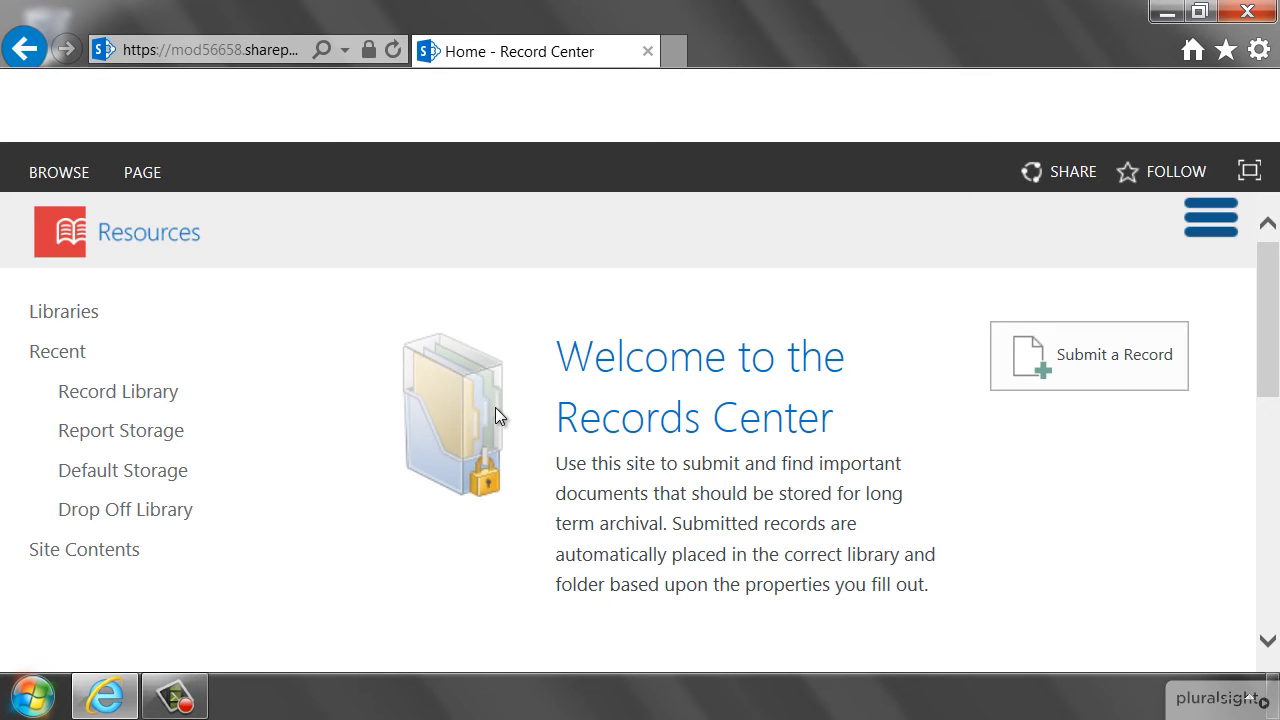
Check the Record Library for the submitted IR Document, then return to the Record Center home page.
left_click(128, 393)
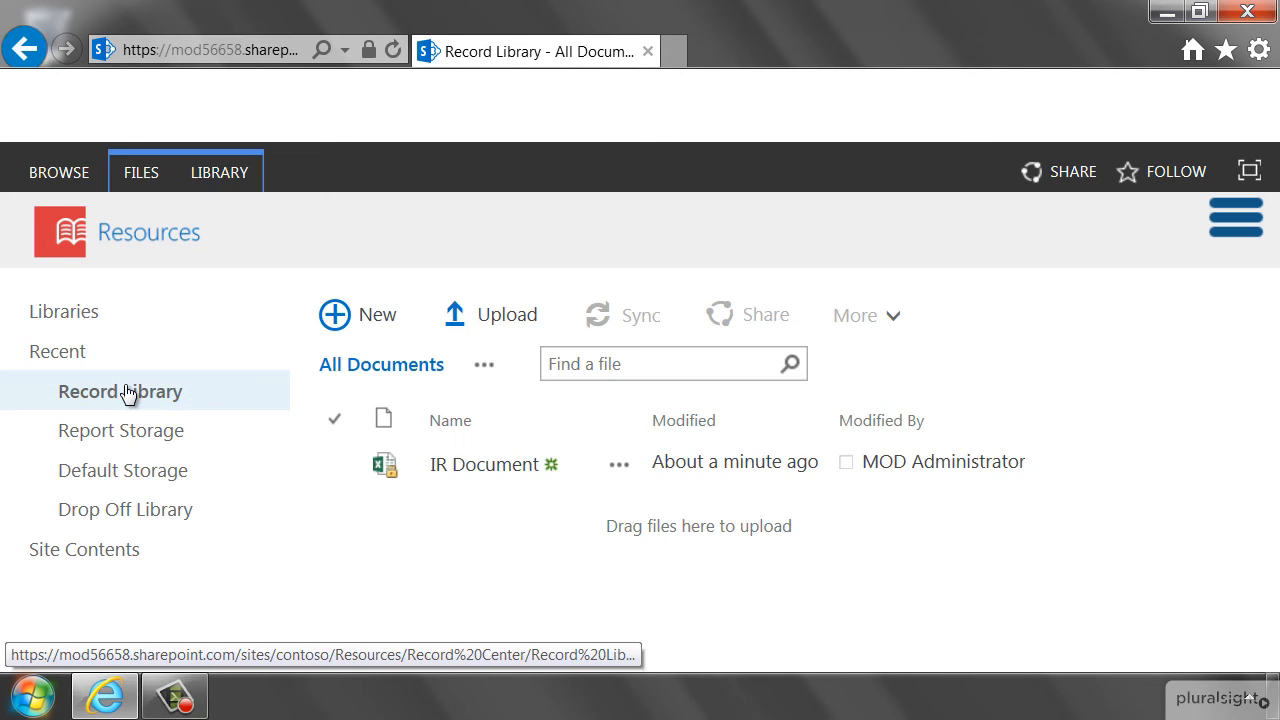
left_click(445, 464)
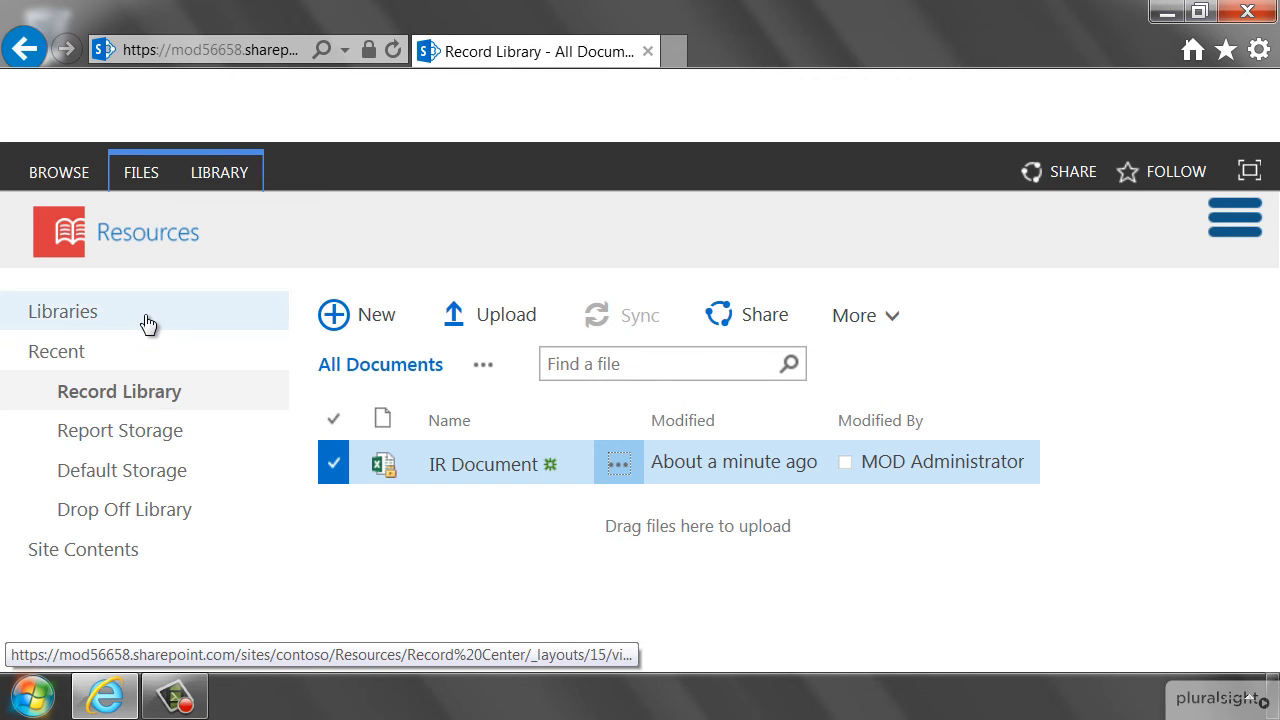
left_click(148, 243)
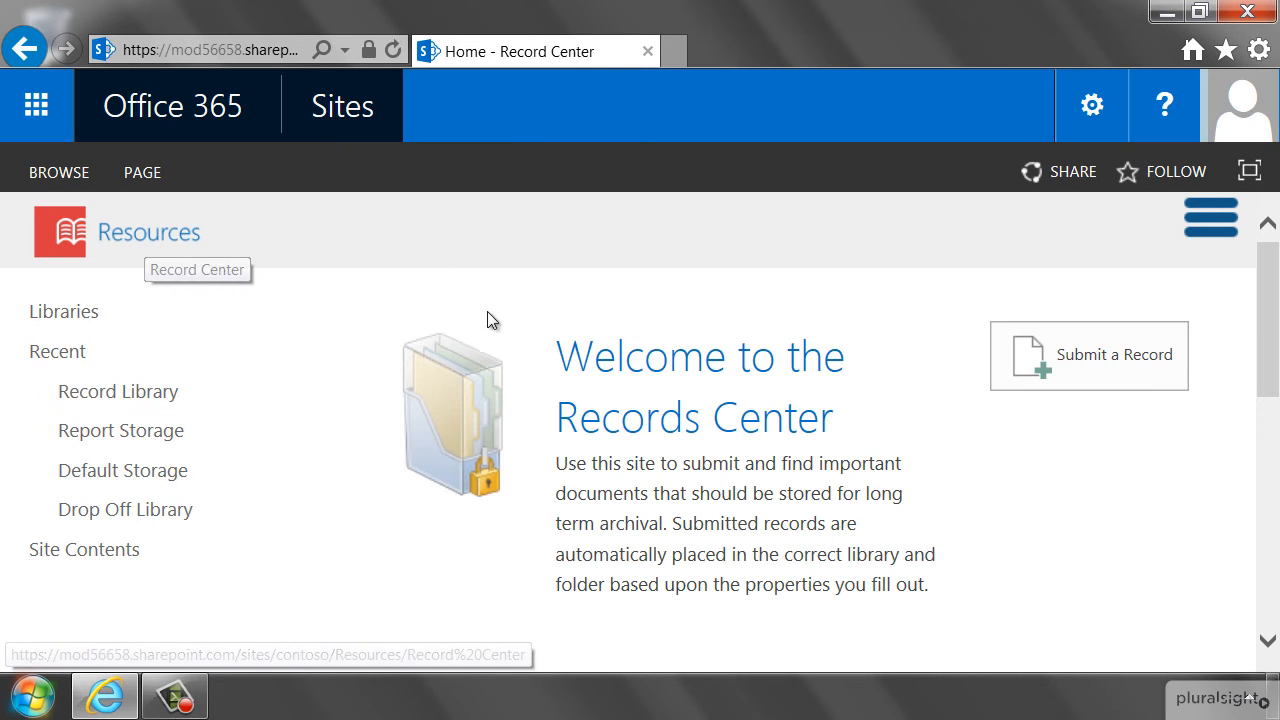
Start another record submission and upload IR Document.xlsx.
left_click(1111, 365)
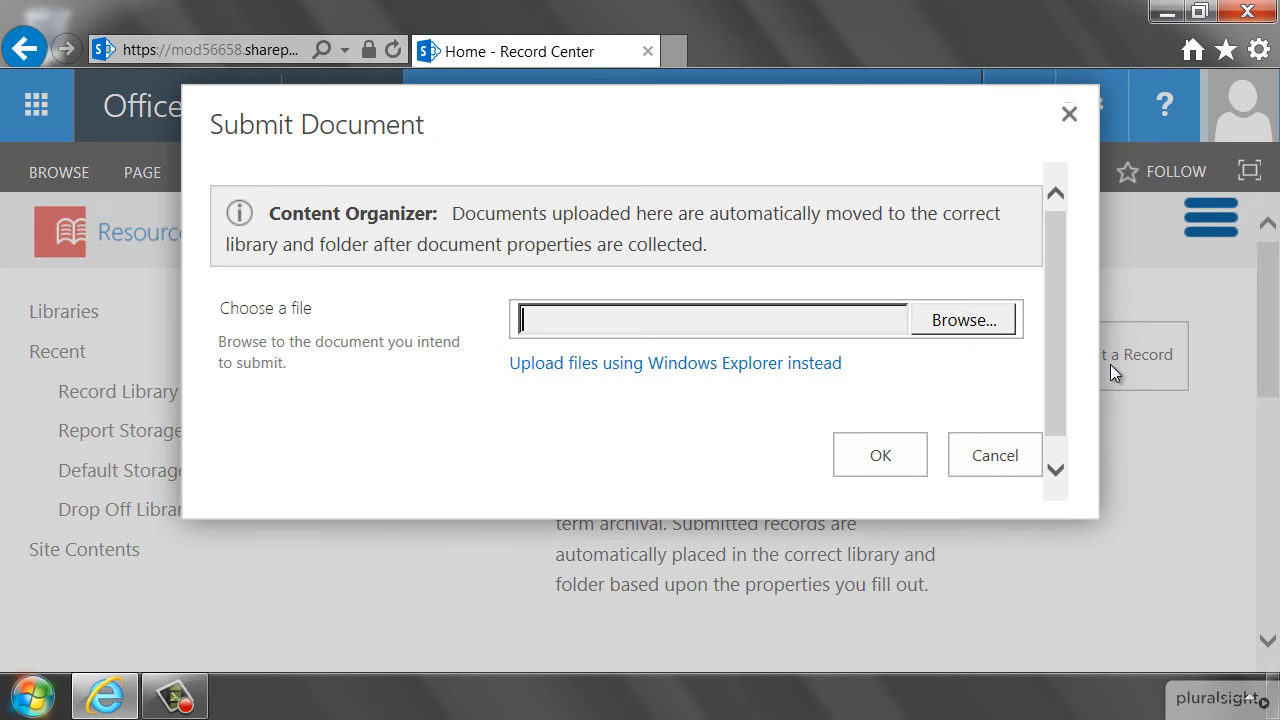
left_click(986, 332)
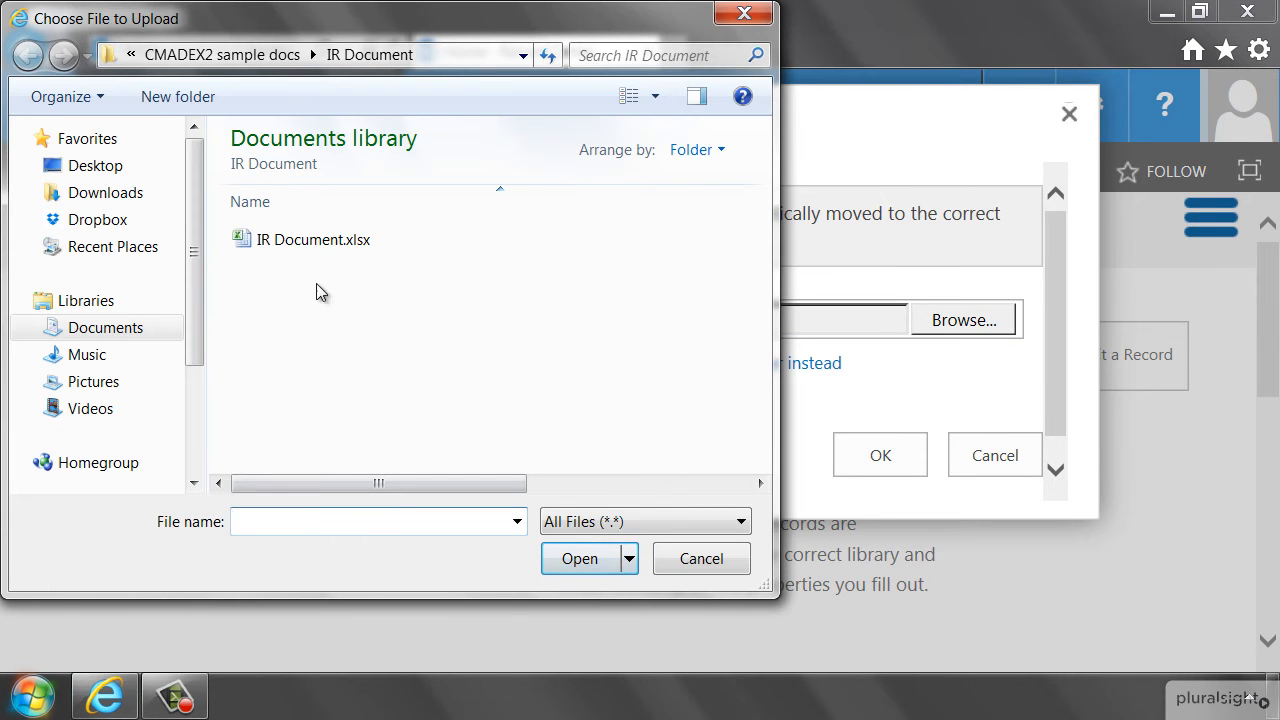
left_click(336, 256)
left_click(580, 560)
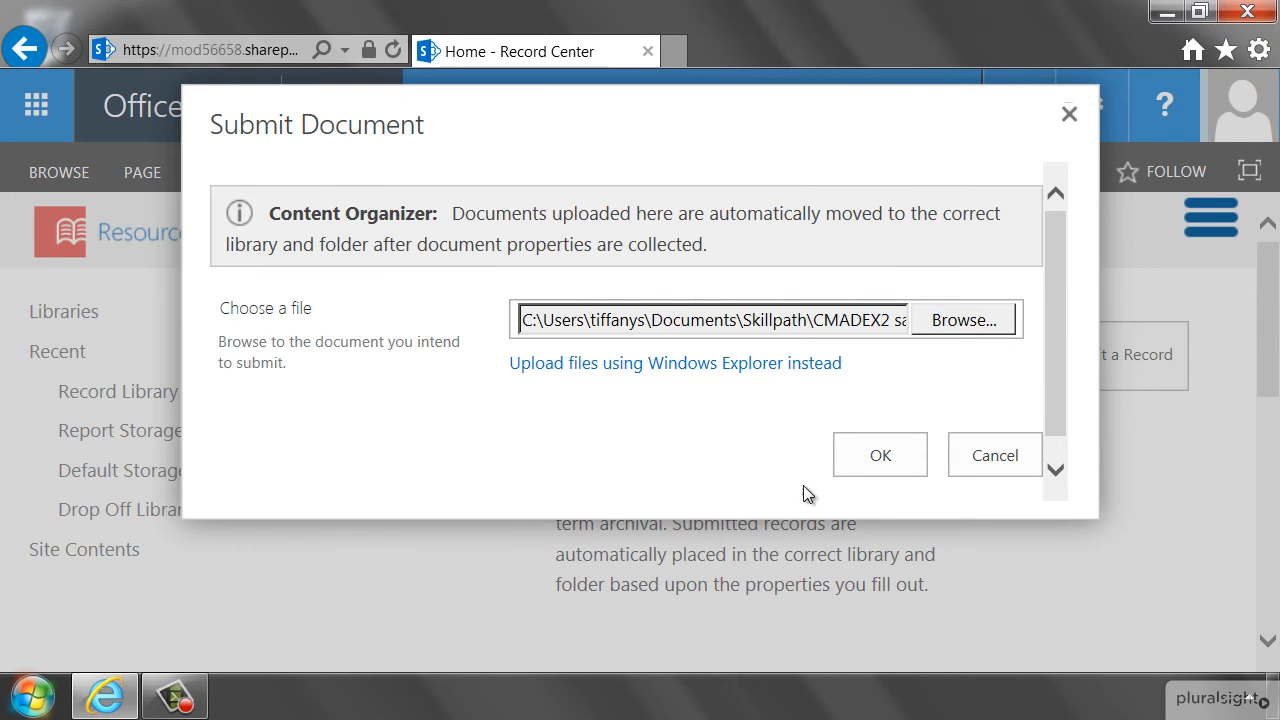
left_click(897, 446)
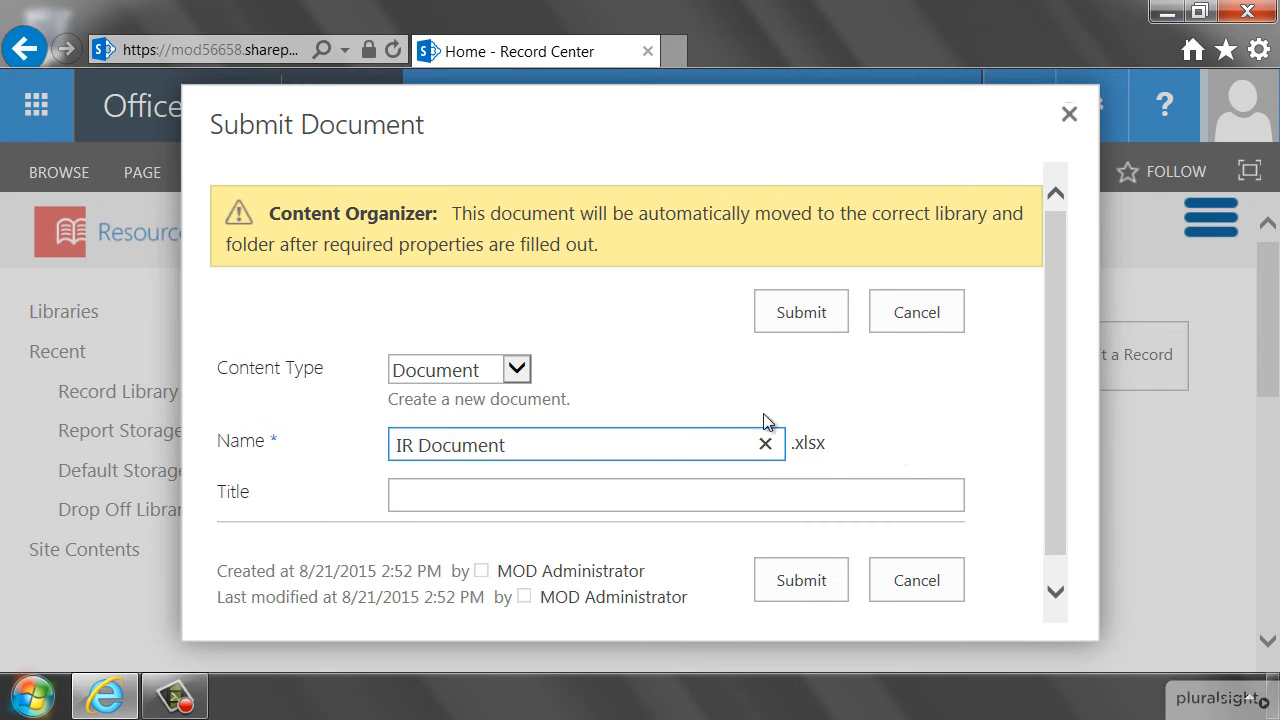
Submit the uploaded document with the content type IR Document, leaving VTeamDepartment blank, and dismiss the submission notice.
left_click(529, 372)
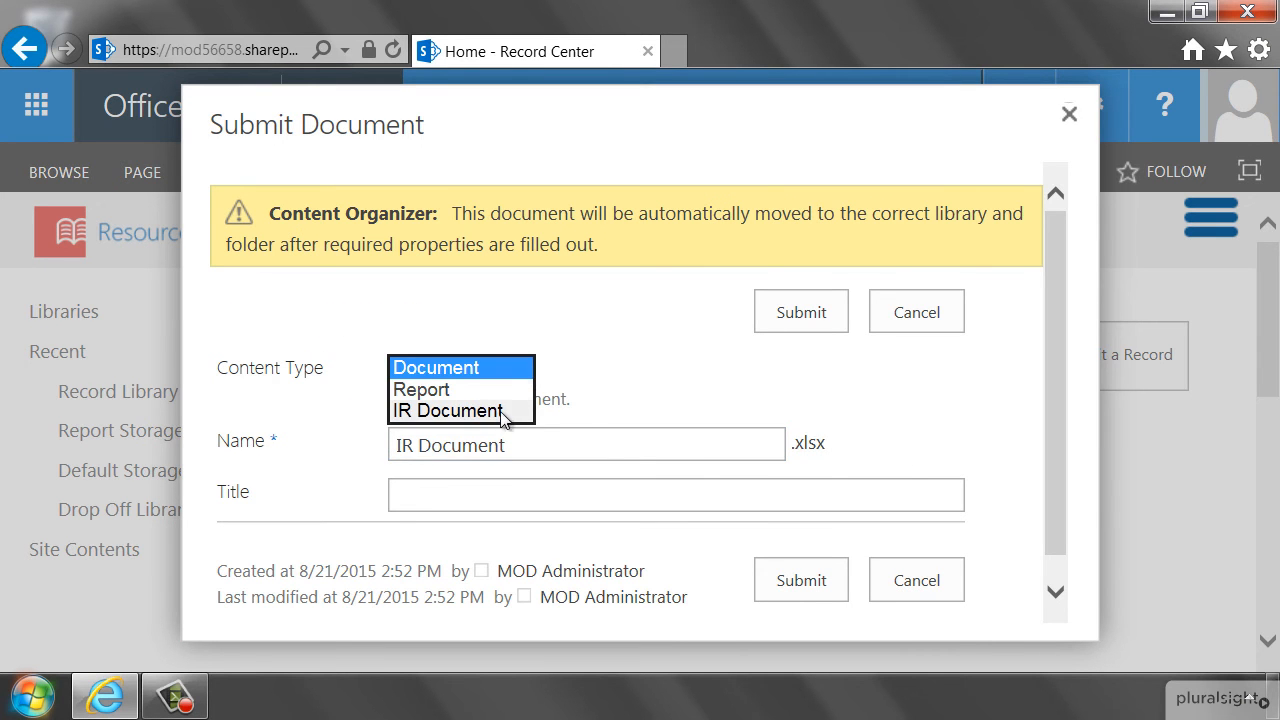
left_click(502, 411)
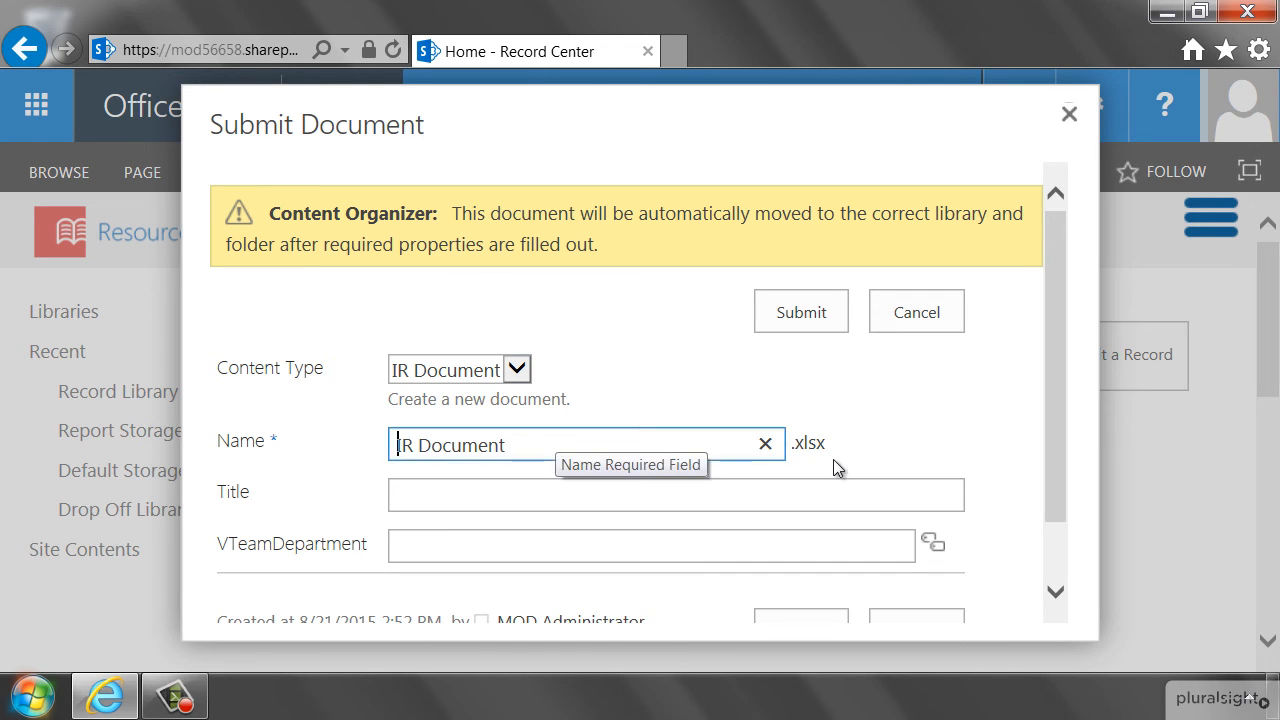
left_click_drag(1051, 449, 1073, 539)
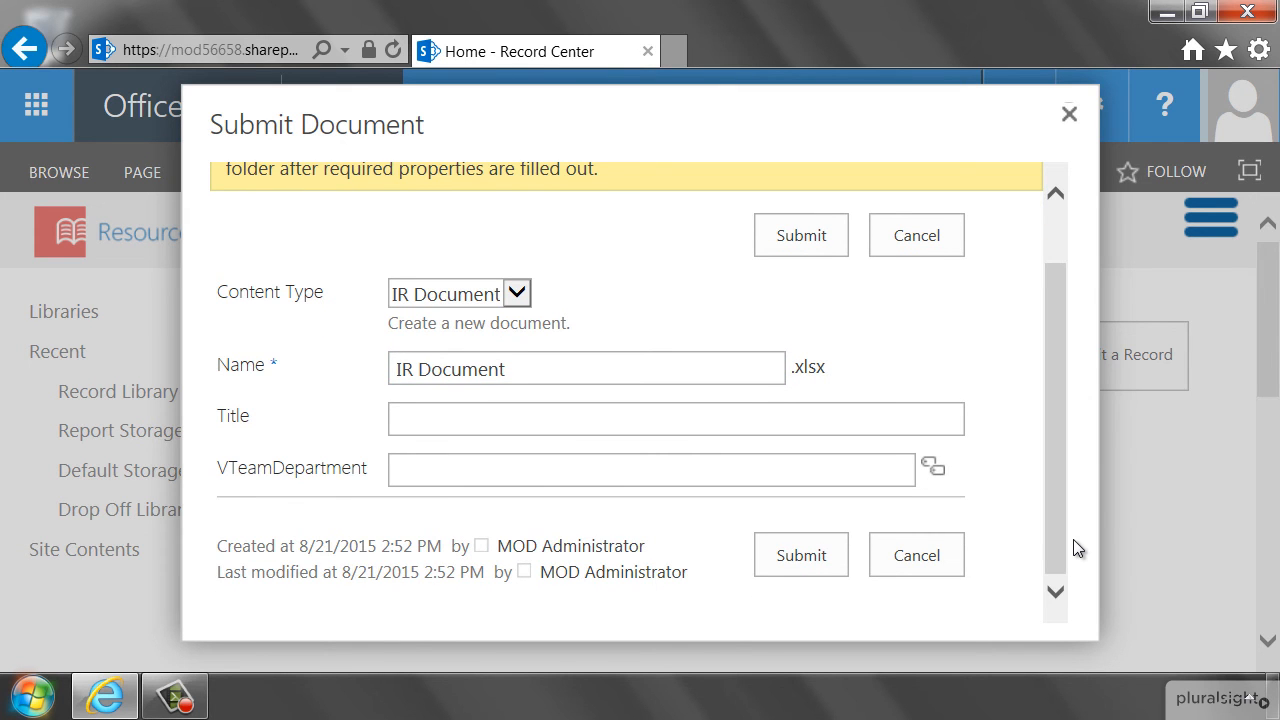
left_click(815, 548)
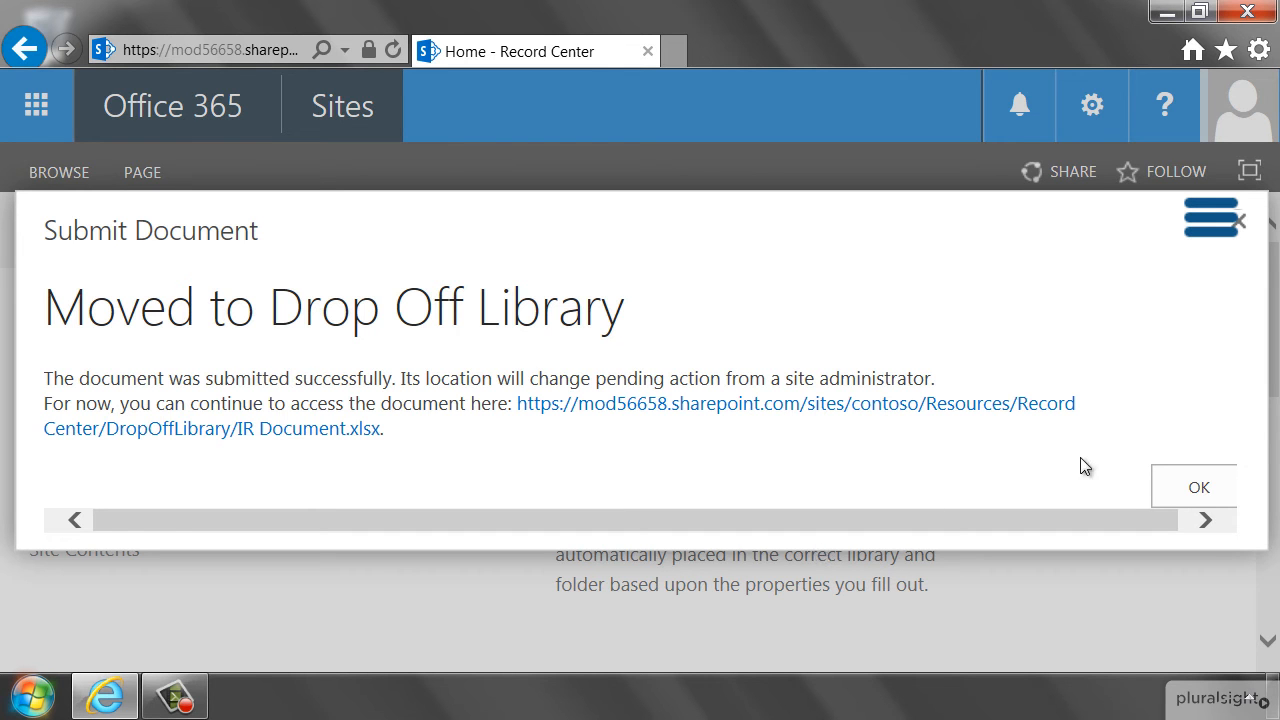
left_click(1170, 485)
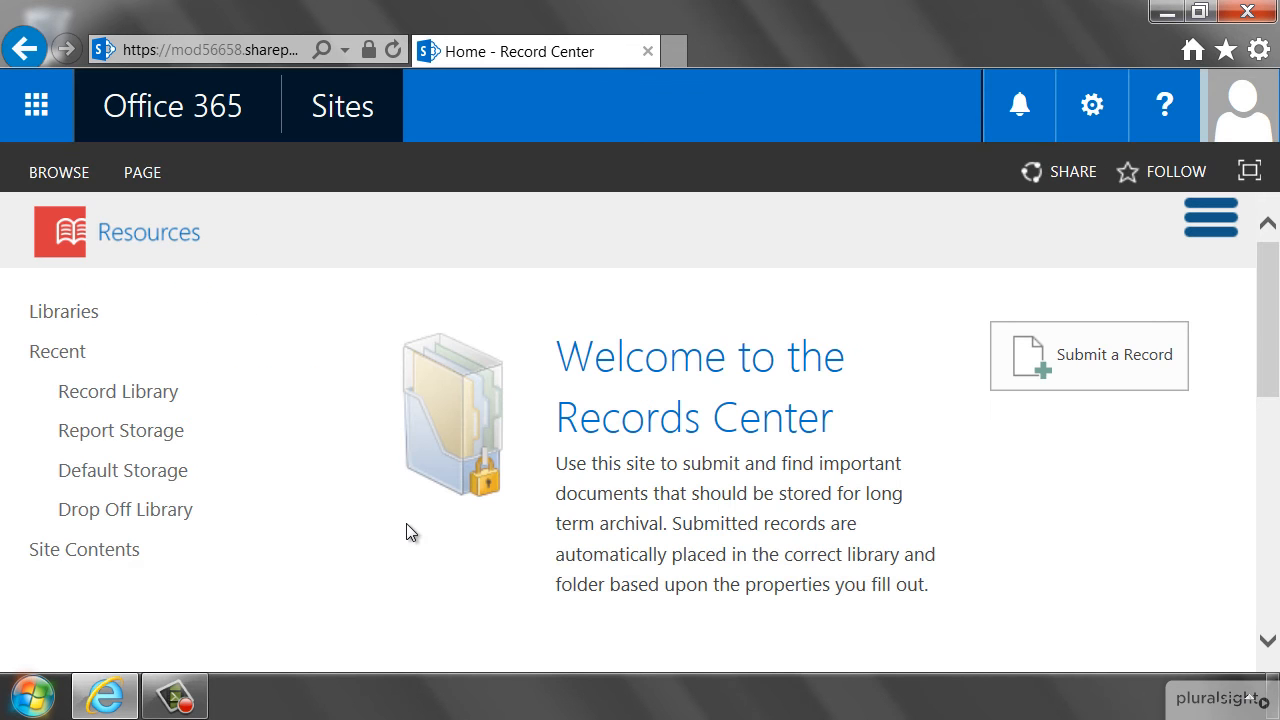
Check out the IR Document in the Drop Off Library and open its properties for editing.
left_click(148, 512)
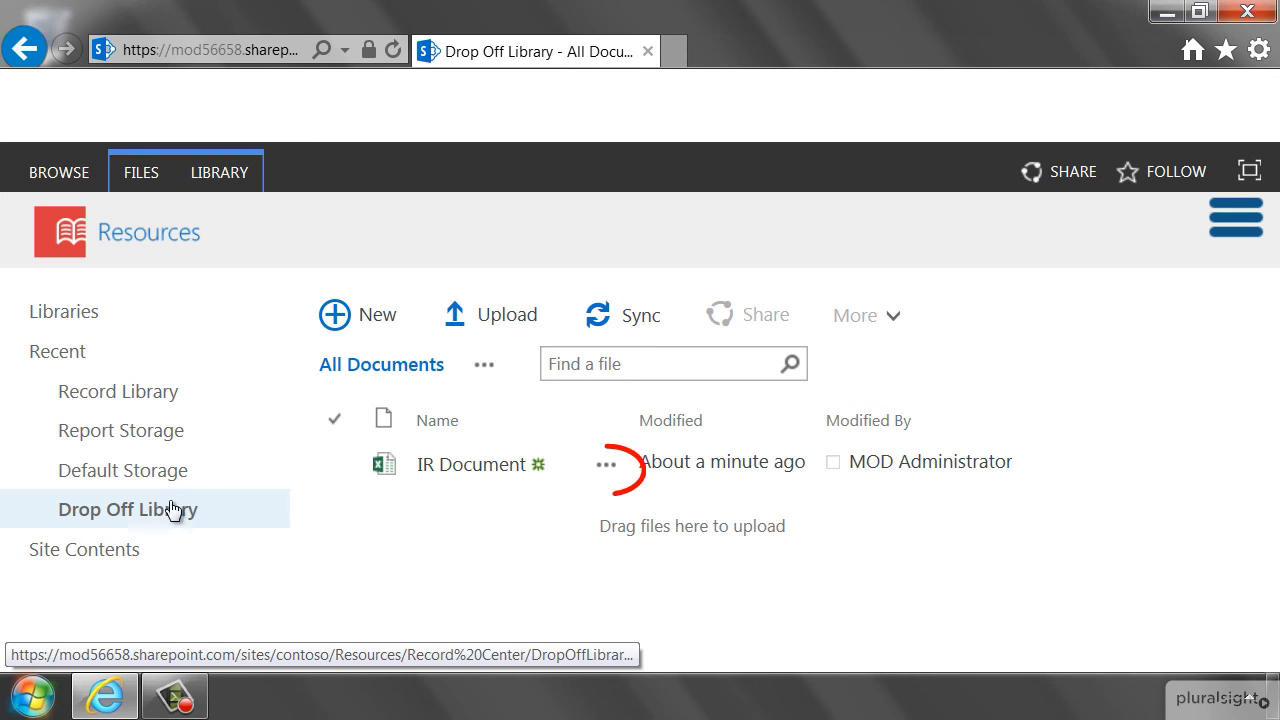
left_click(604, 466)
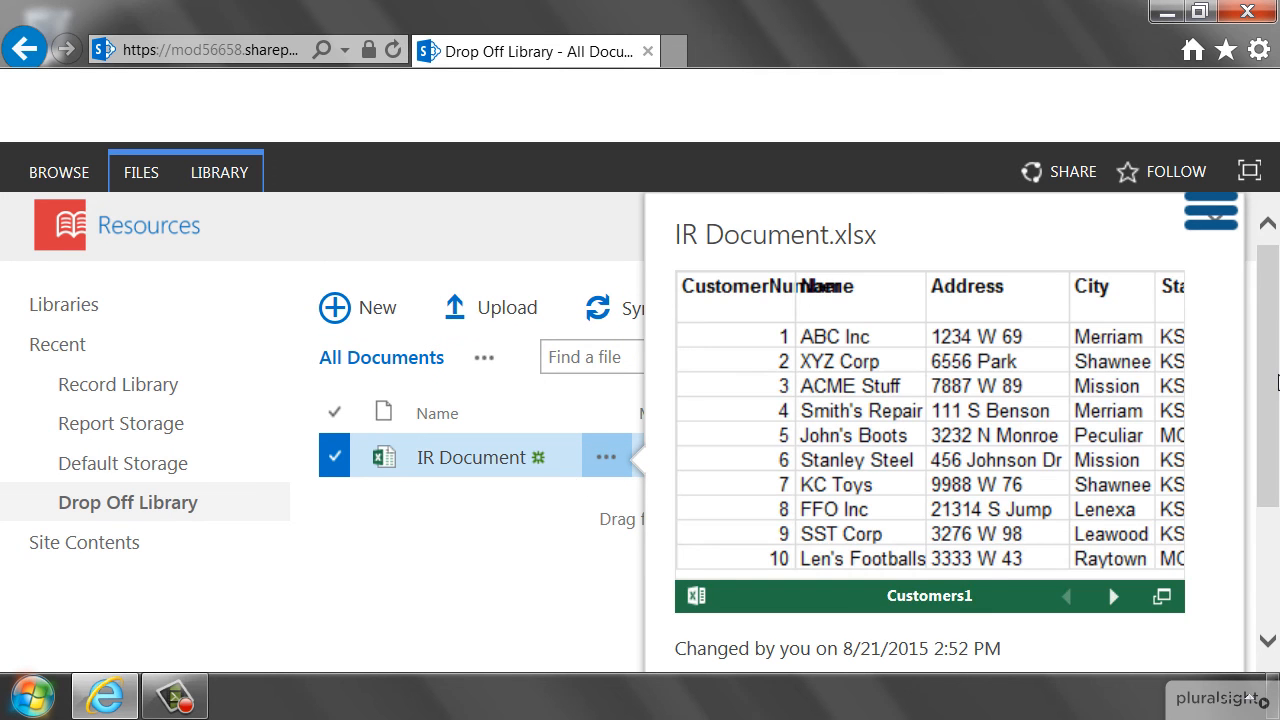
scroll(1277, 383, "down", 3)
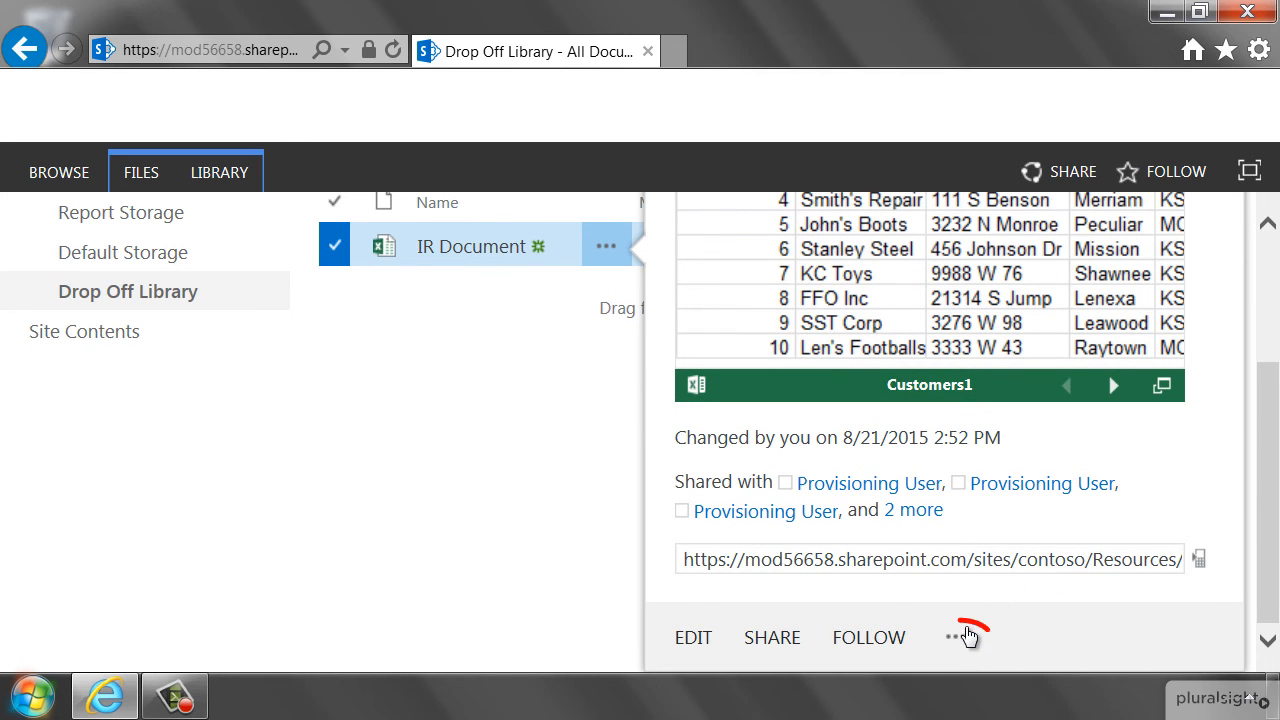
left_click(962, 636)
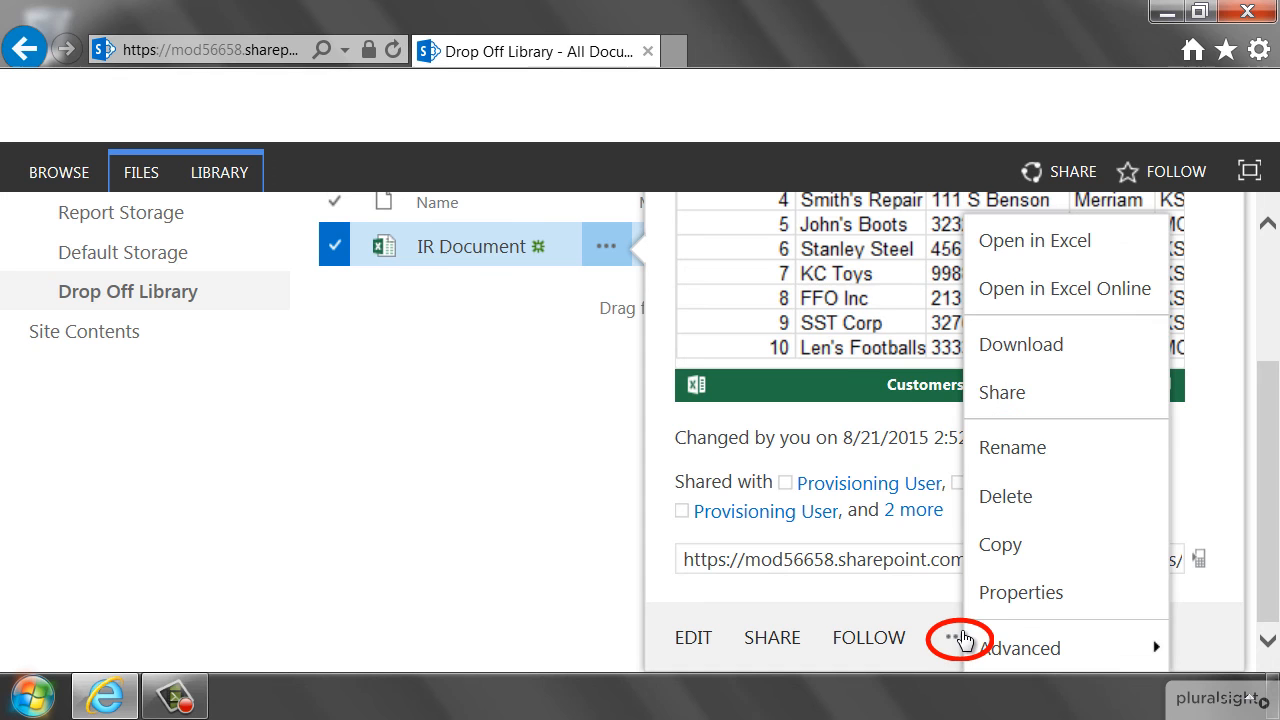
left_click(1005, 596)
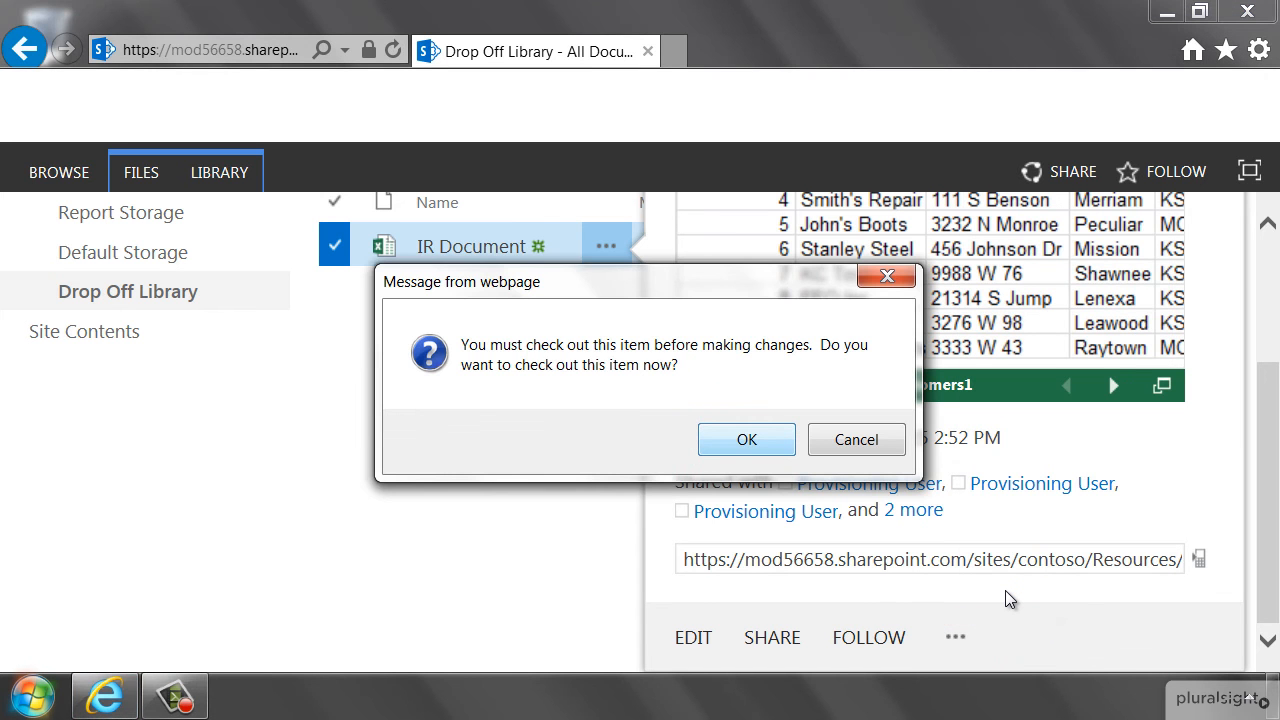
key("Return")
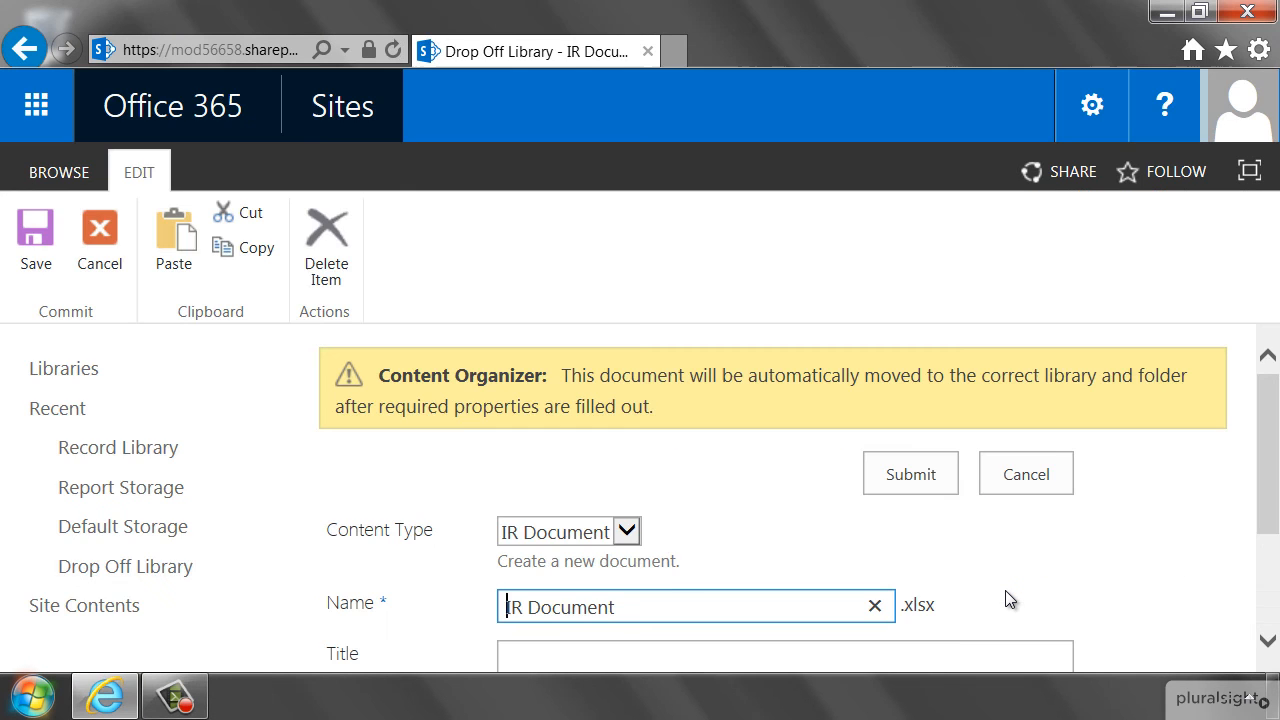
Set VTeamDepartment to Legal, rename the file to IR Document - Legal, and submit it.
left_click_drag(1273, 397, 1273, 490)
left_click(937, 525)
type("Legal")
left_click(707, 425)
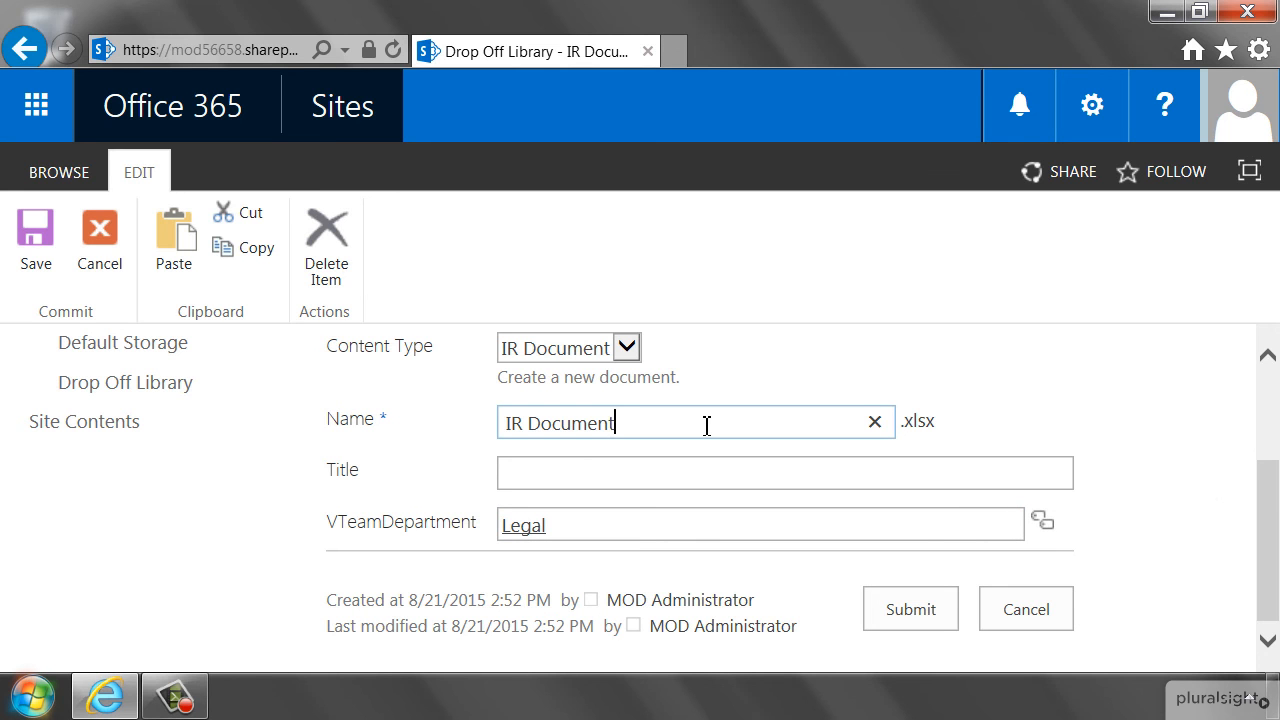
type("- Legal")
left_click(914, 610)
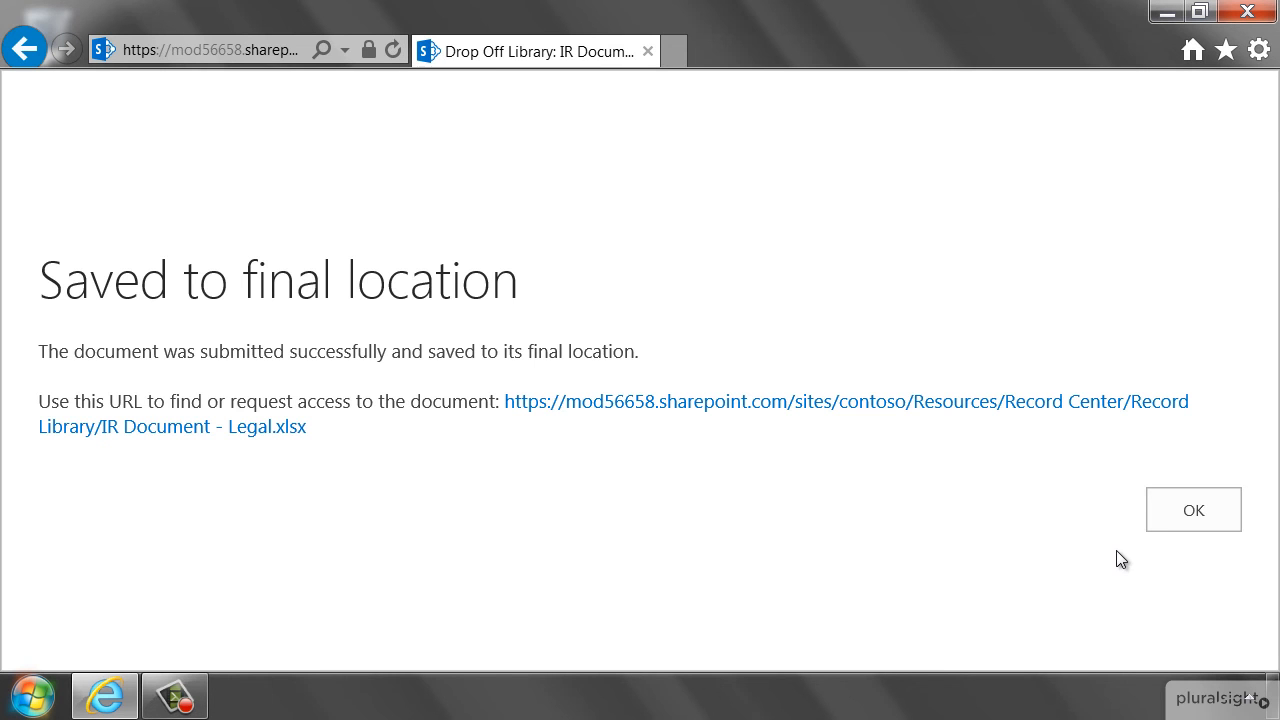
left_click(1188, 518)
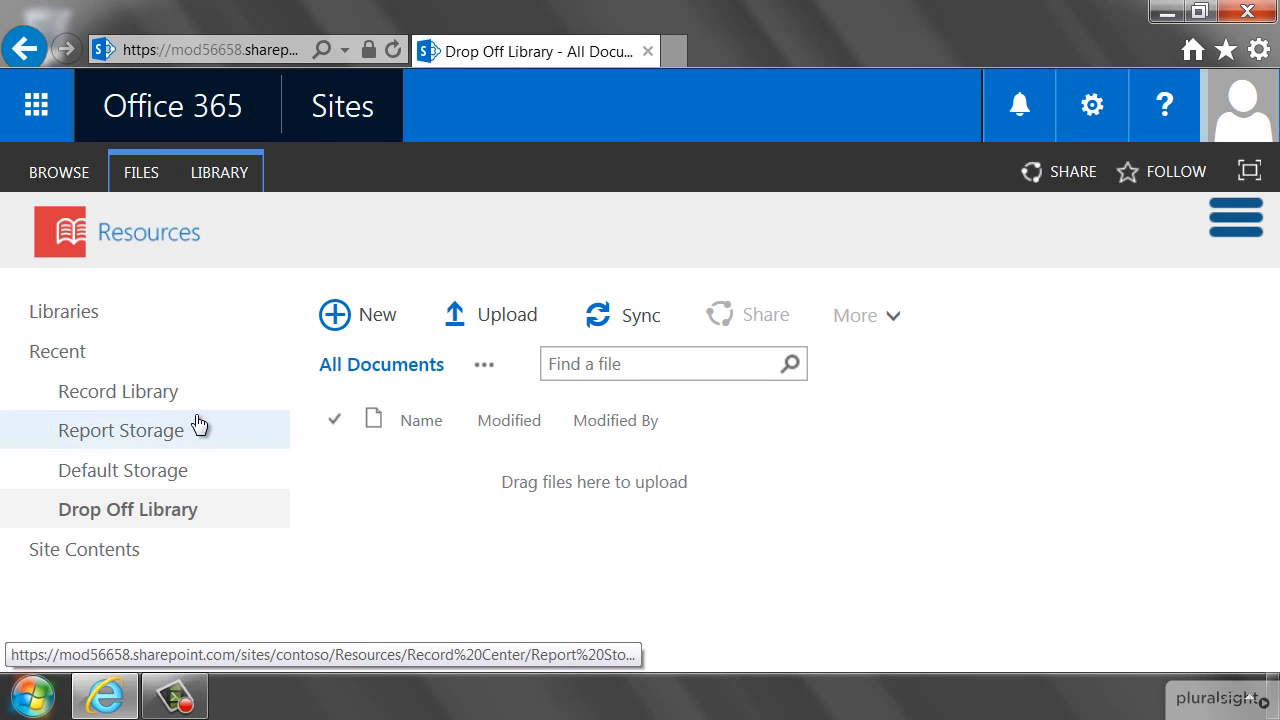
Check the Record Library for the IR Document - Legal file and return to the Record Center home page.
left_click(152, 393)
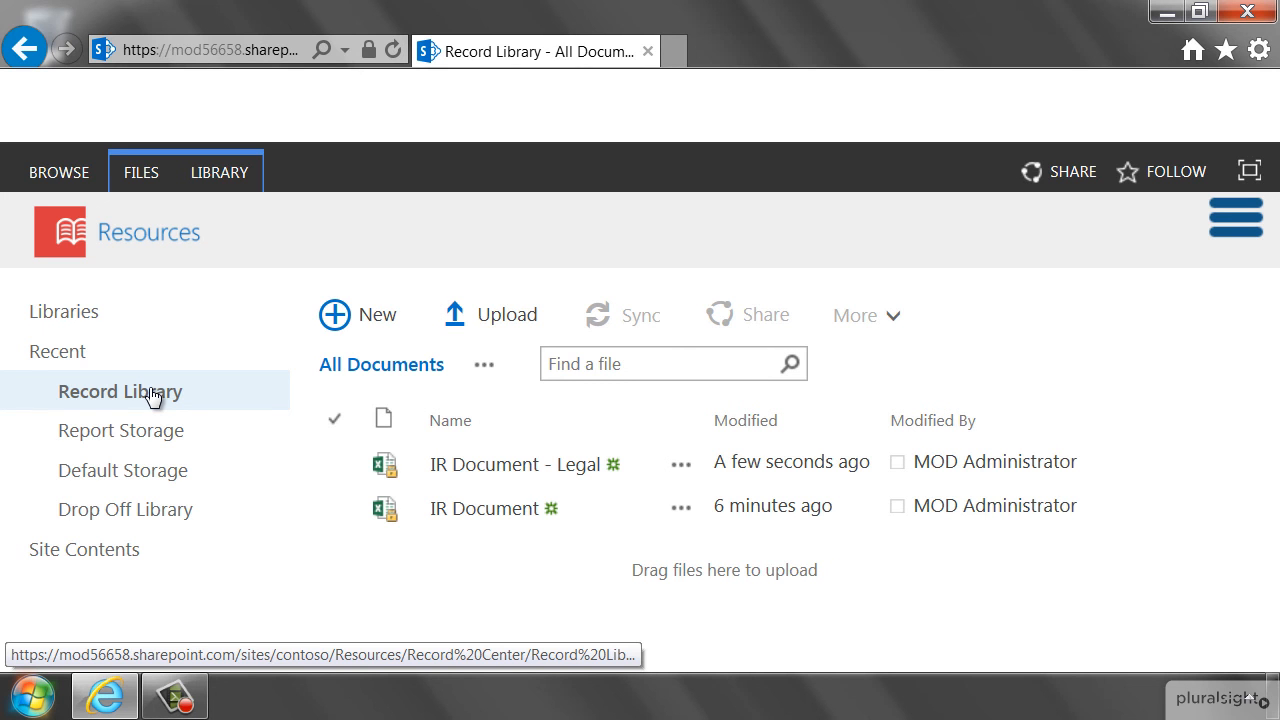
left_click(140, 228)
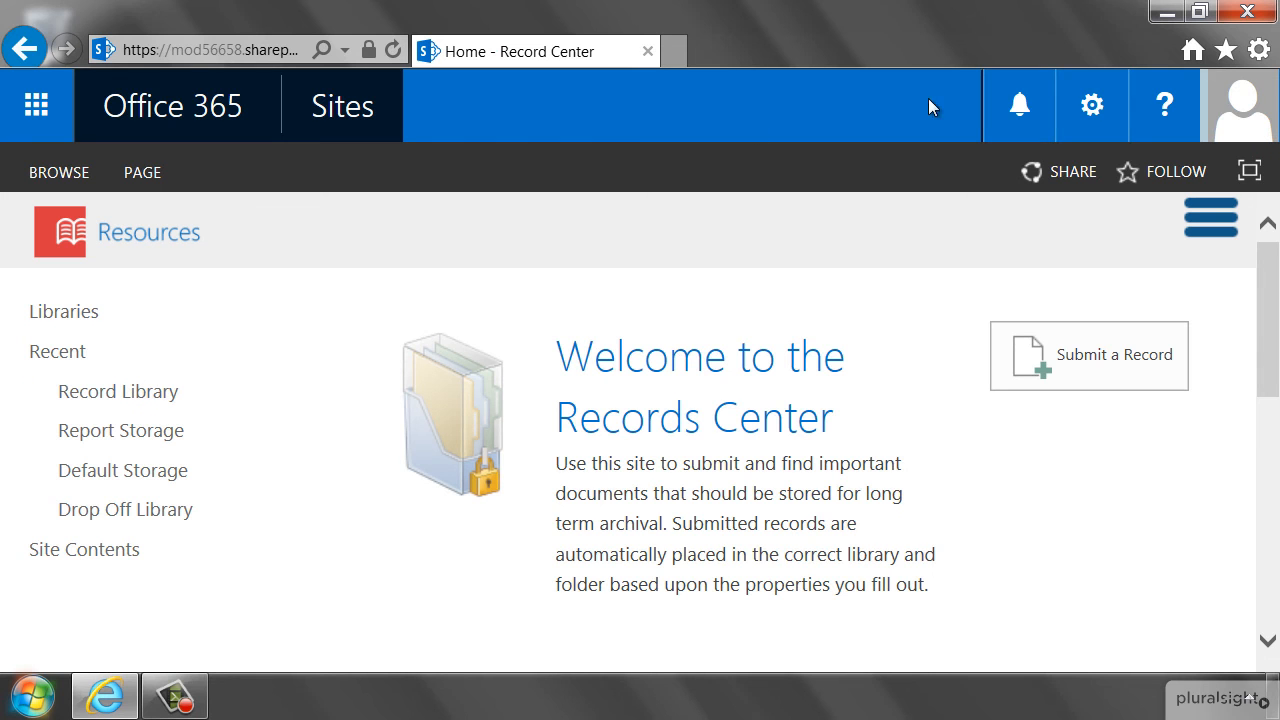
Open the Content Organizer Settings from the Record Center's site settings.
left_click(1092, 104)
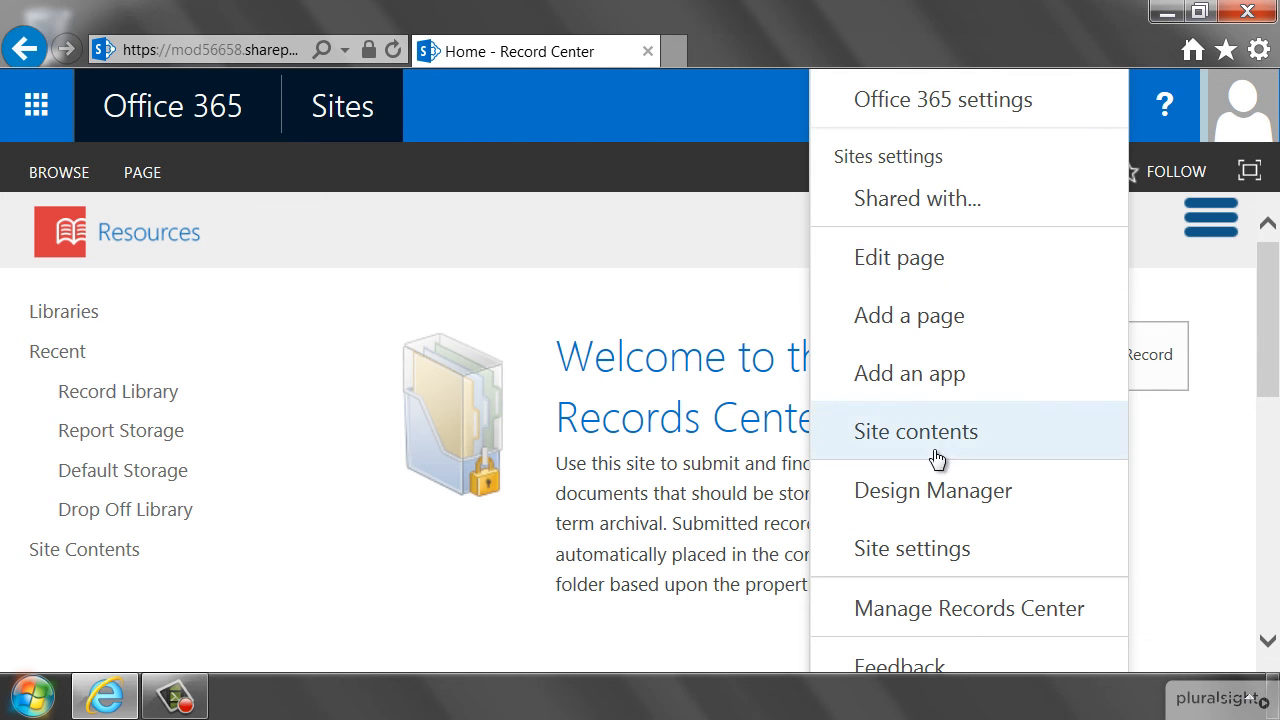
left_click(910, 550)
left_click_drag(1270, 355, 1270, 469)
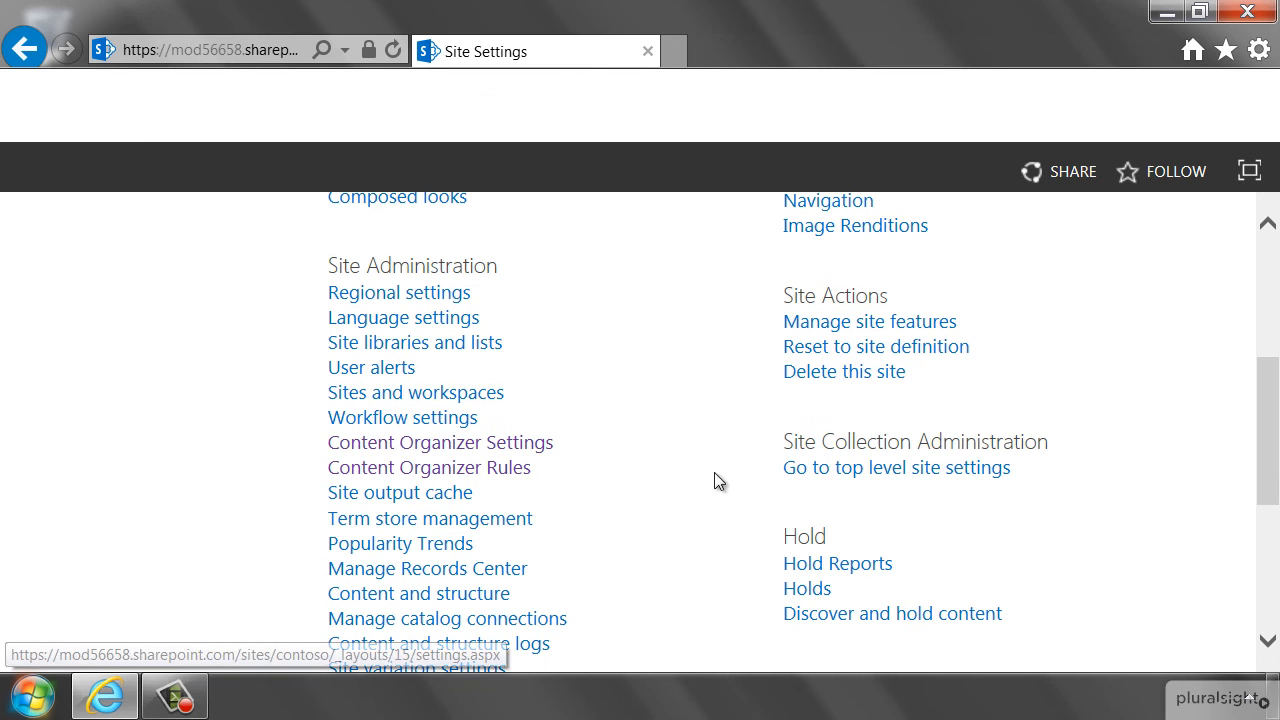
left_click(512, 443)
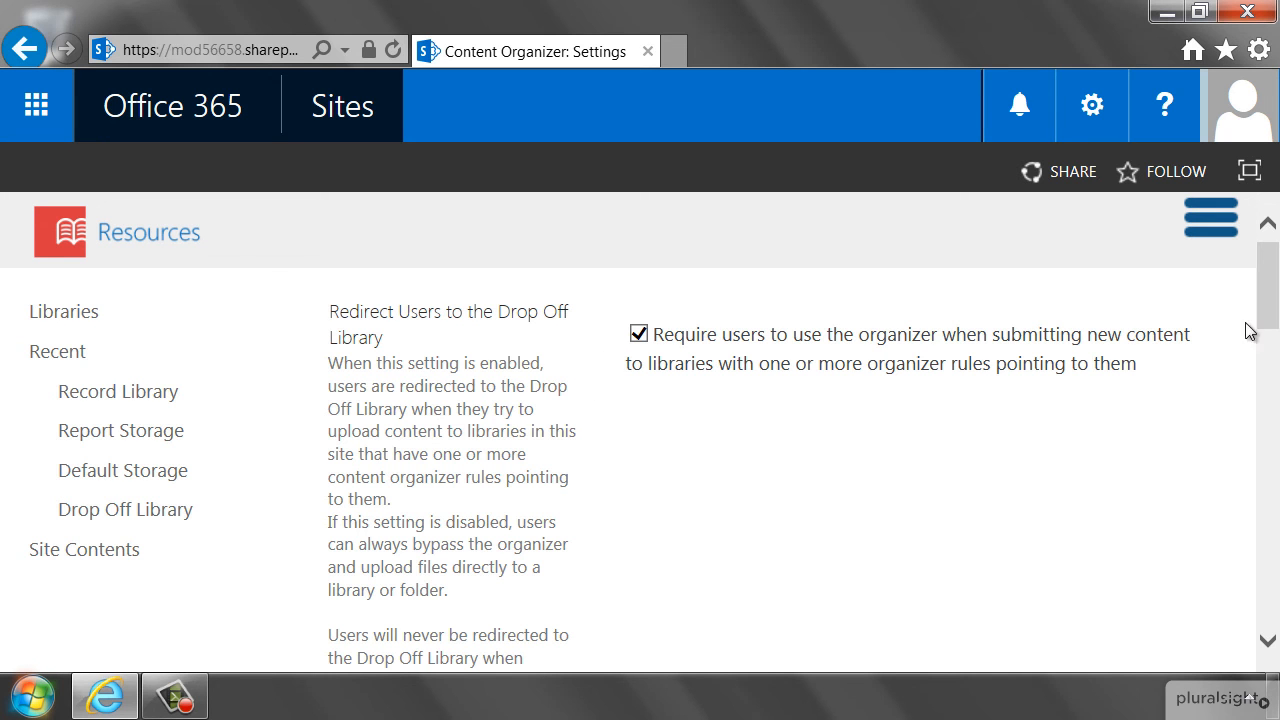
Enable e-mailing rule managers when content has been left in the Drop Off Library and save the organizer settings.
left_click_drag(1270, 314, 1276, 567)
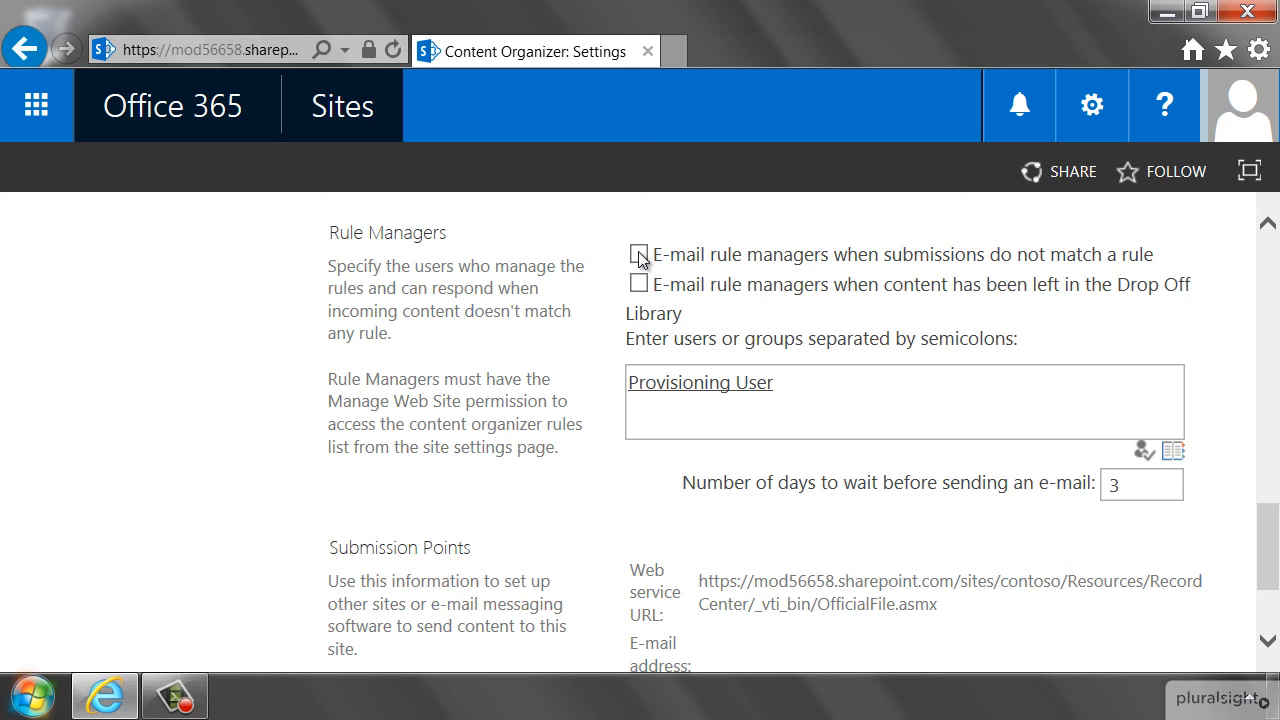
left_click(638, 288)
scroll(1266, 529, "down", 2)
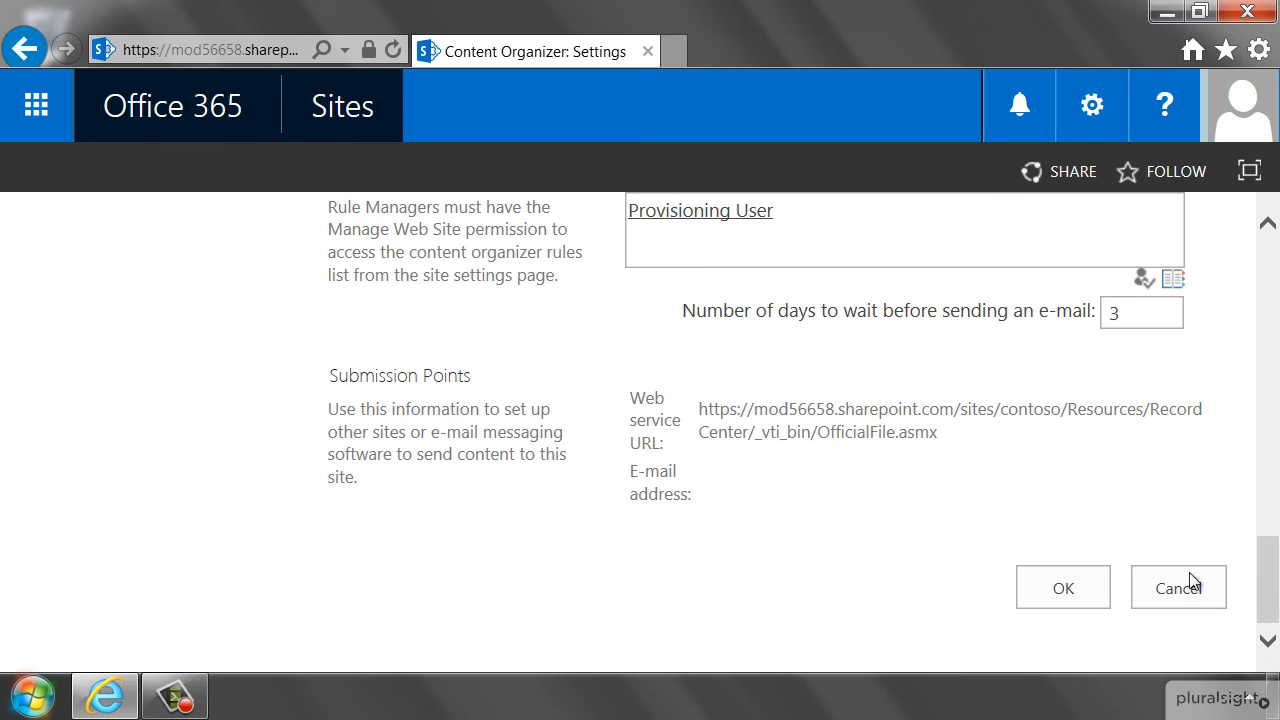
left_click(1070, 590)
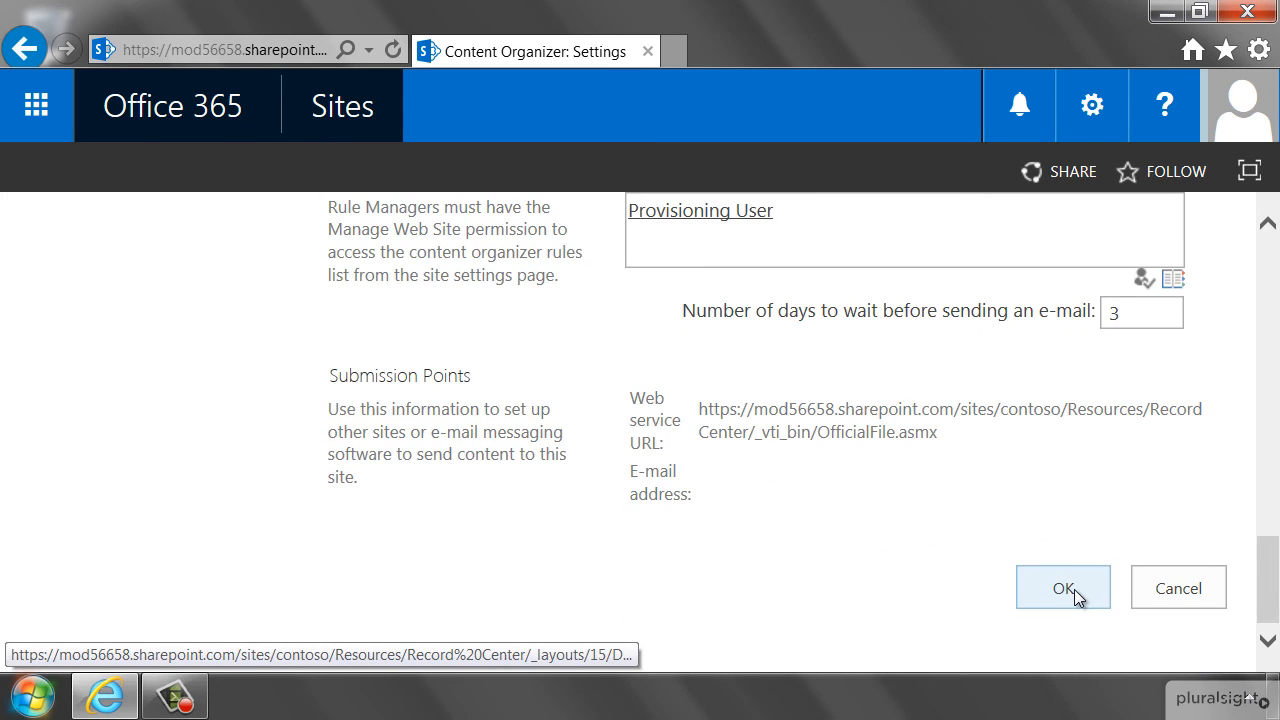